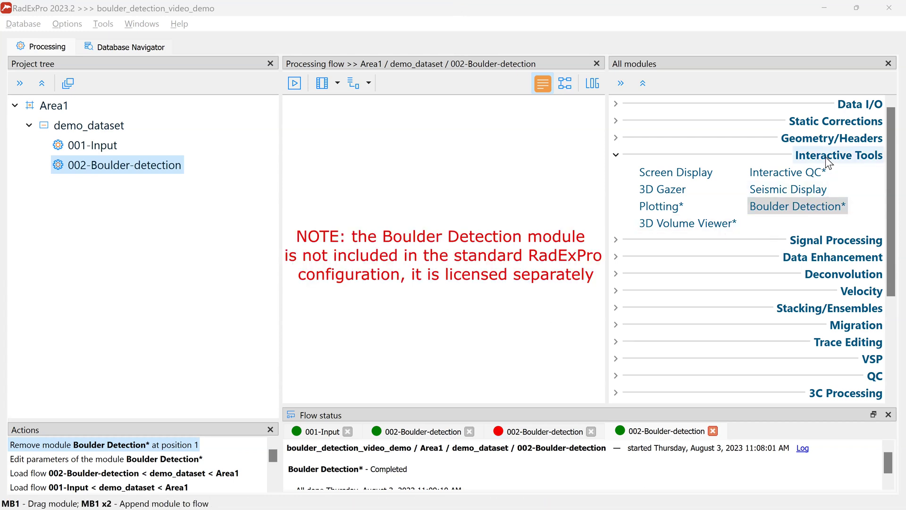
# - Drag Boulder Detection* from Interactive Tools into the 002-Boulder-detection processing flow
pyautogui.moveTo(821, 203); pyautogui.dragTo(457, 175)
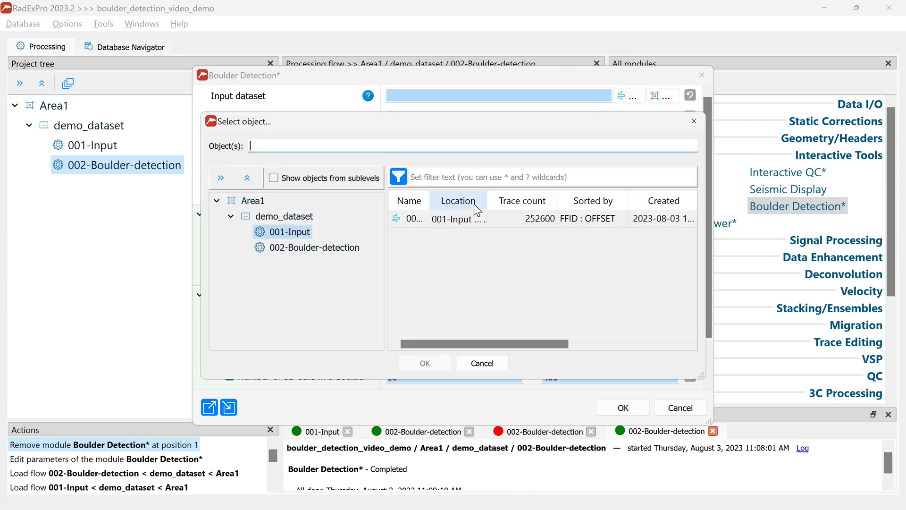
# - Pick Area1\demo_dataset\001-Input\001-demo-smallcube as the Boulder Detection input dataset
pyautogui.click(395, 220)
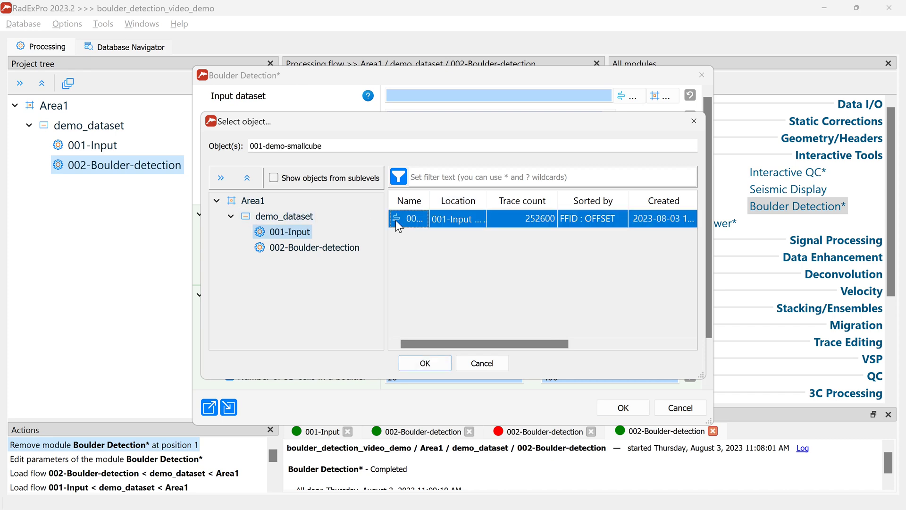
pyautogui.moveTo(259, 142); pyautogui.dragTo(355, 152)
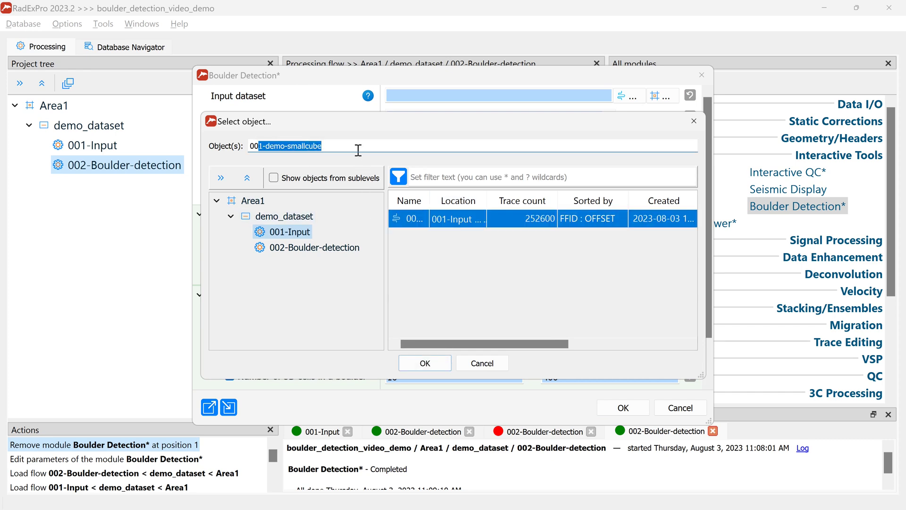
pyautogui.click(429, 226)
pyautogui.doubleClick(429, 225)
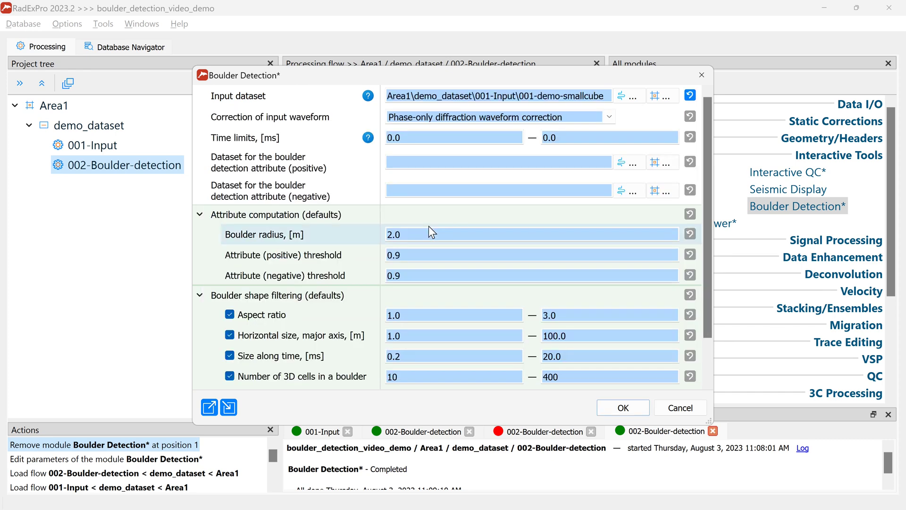
# - Choose phase and amplitude diffraction waveform correction and set the time limits to 53–75 ms
pyautogui.click(609, 118)
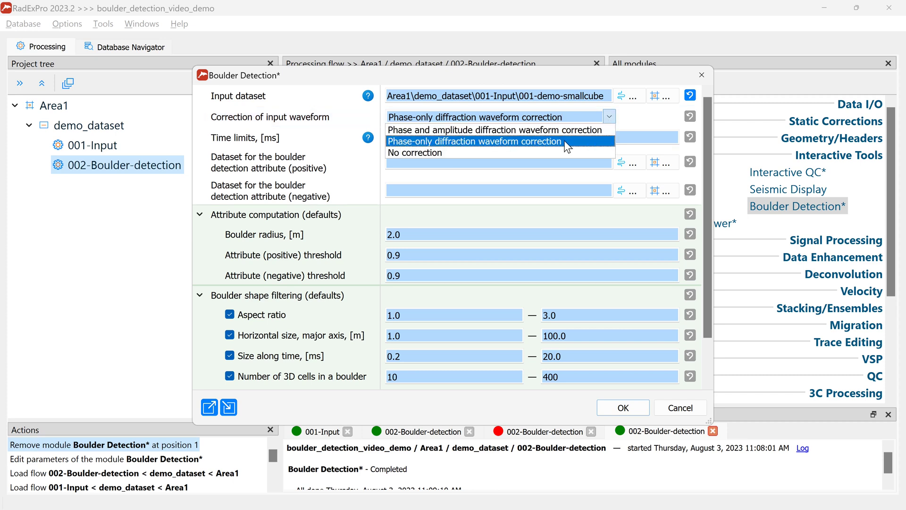
pyautogui.click(470, 130)
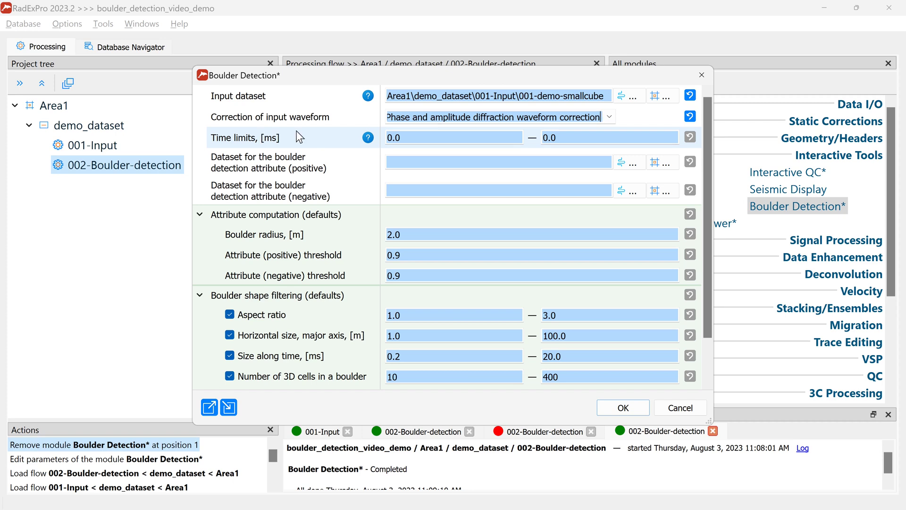
pyautogui.moveTo(390, 137); pyautogui.dragTo(394, 139)
pyautogui.write('53')
pyautogui.moveTo(543, 138); pyautogui.dragTo(549, 140)
pyautogui.write('75')
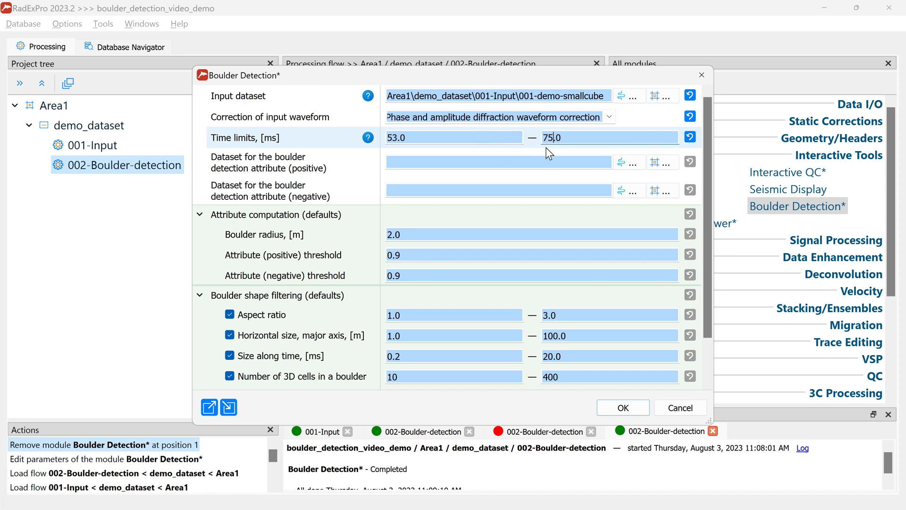
pyautogui.click(537, 157)
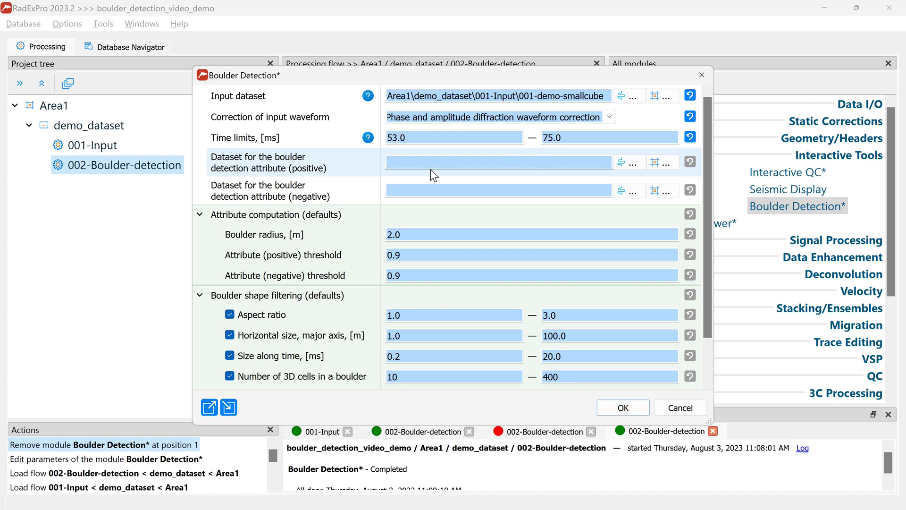
# - Create dataset demo-attribute-pos in the 002-Boulder-detection flow as the positive attribute output
pyautogui.click(625, 166)
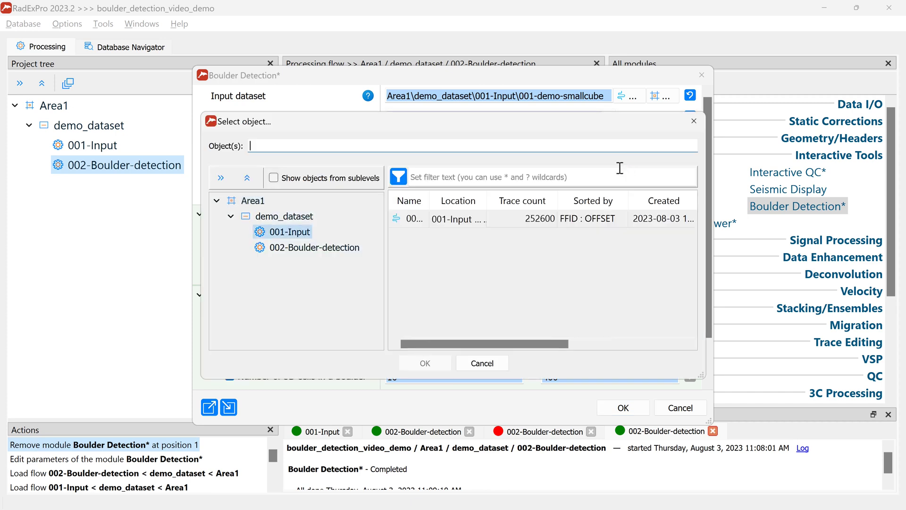
pyautogui.click(305, 252)
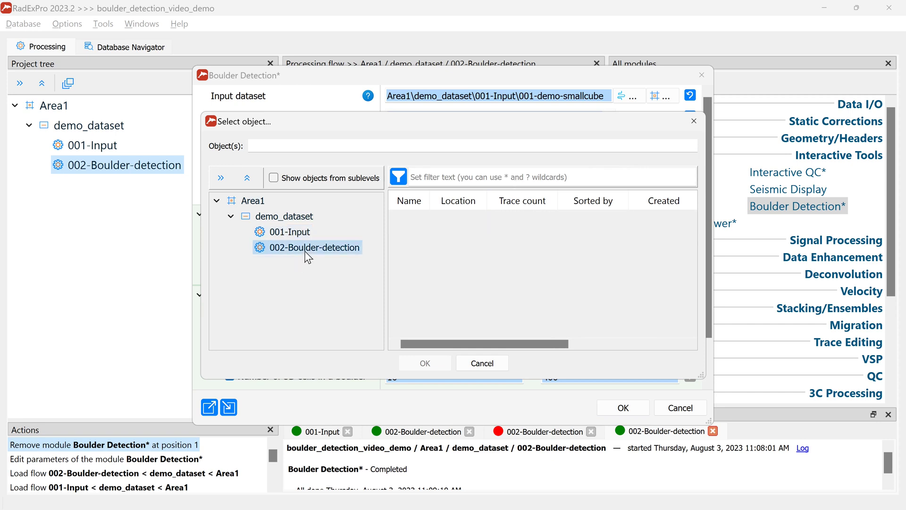
pyautogui.click(325, 144)
pyautogui.write('demo-attribute-pos')
pyautogui.press('Return')
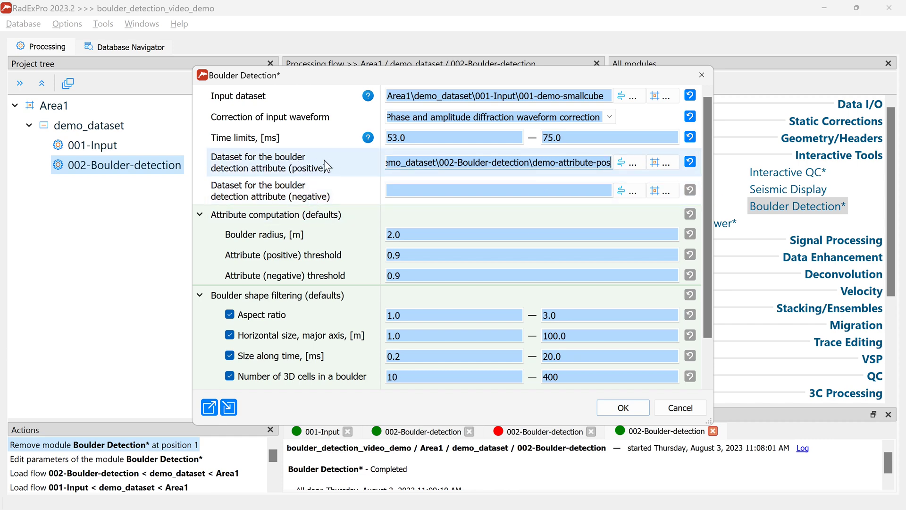
pyautogui.scroll(-1, 330, 169)
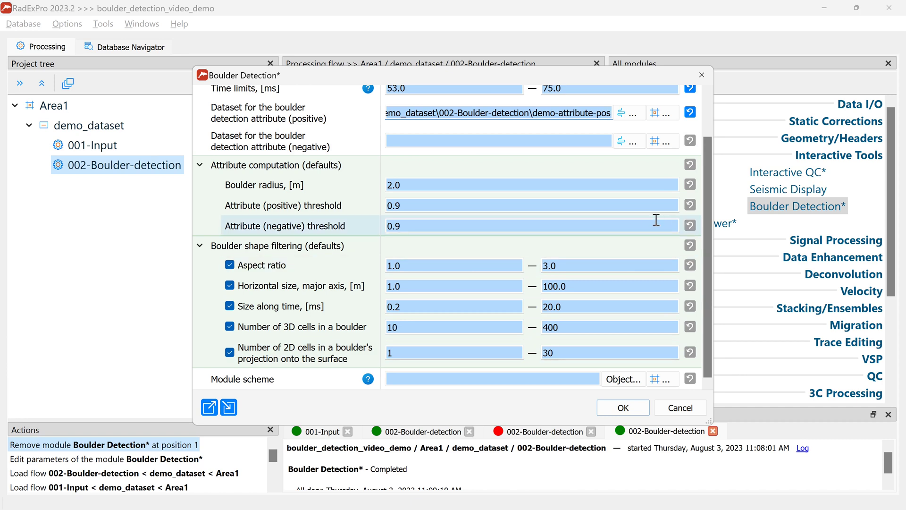
# - Collapse the attribute and shape filtering sections and name the module scheme scheme-demo
pyautogui.click(199, 165)
pyautogui.click(199, 234)
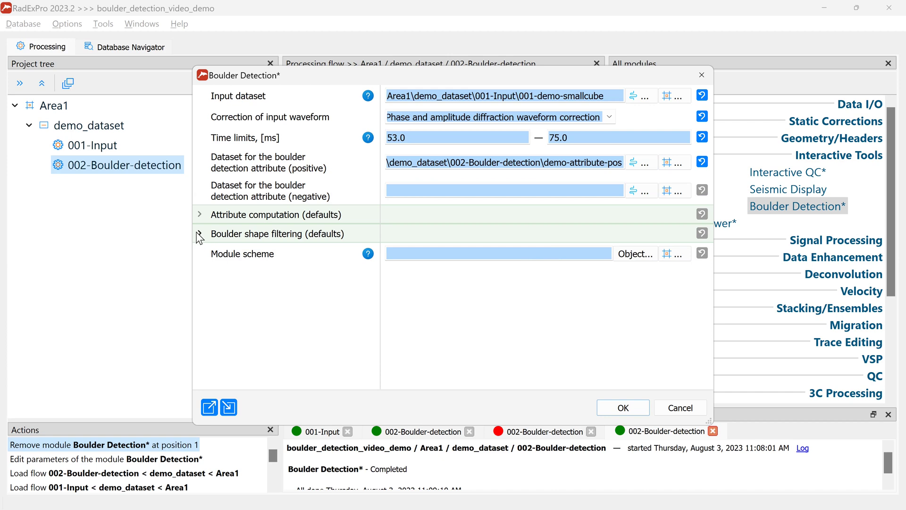
pyautogui.click(620, 257)
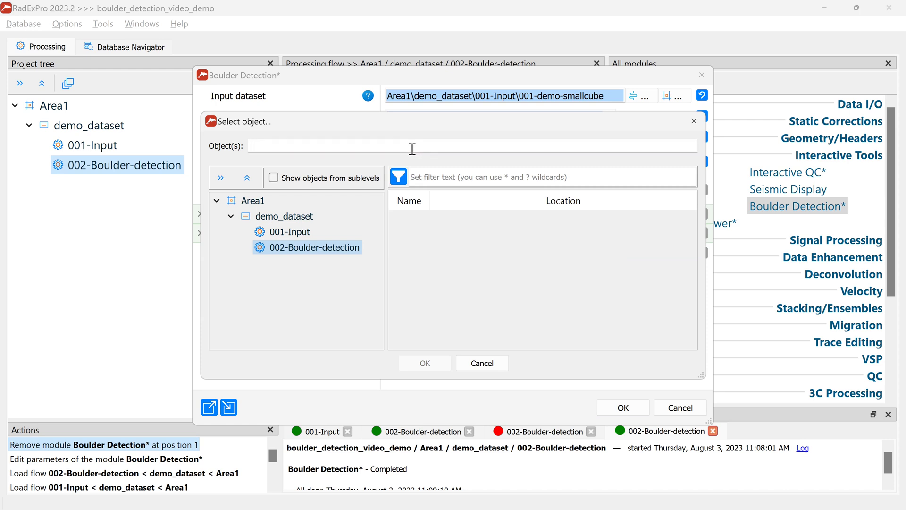
pyautogui.write('sheme')
pyautogui.press('Left')
pyautogui.press('Left')
pyautogui.press('Left')
pyautogui.press('Left')
pyautogui.write('cheme-demo')
pyautogui.press('Return')
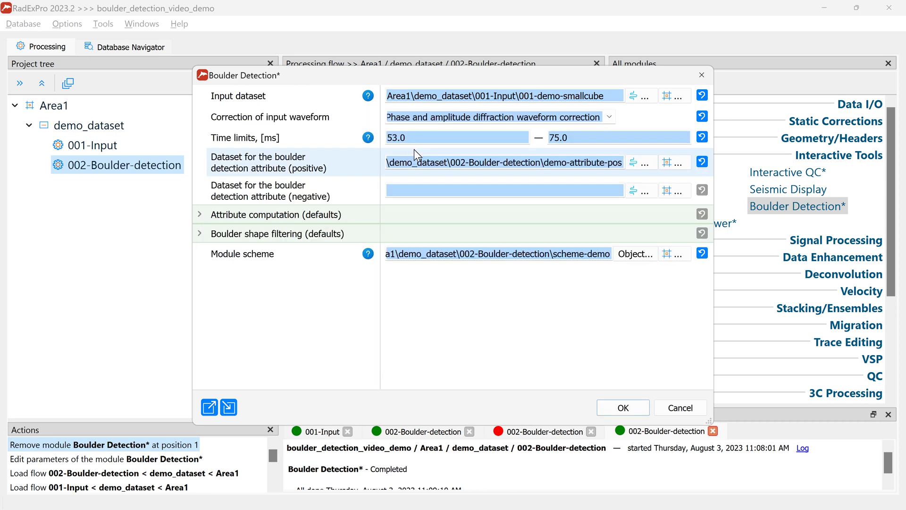
# - Accept the parameters, run the flow, and maximize the Boulder Detection window
pyautogui.click(623, 407)
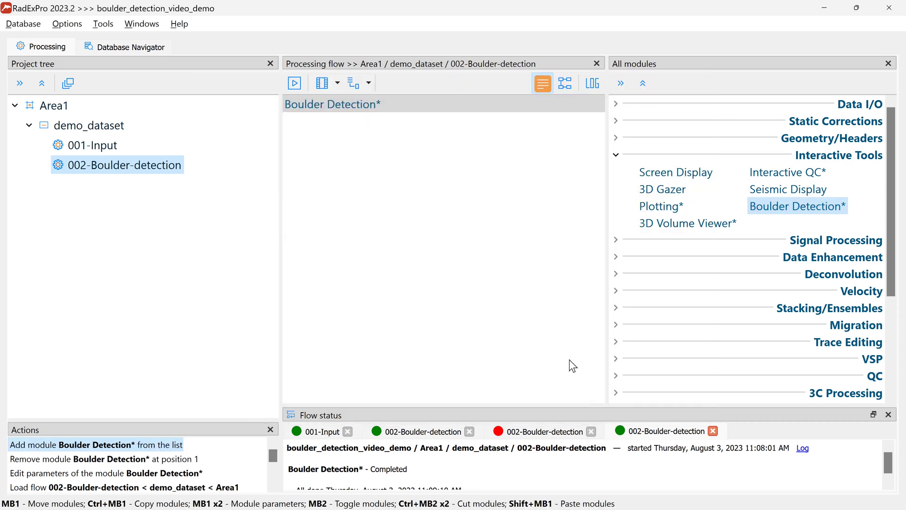
pyautogui.click(292, 84)
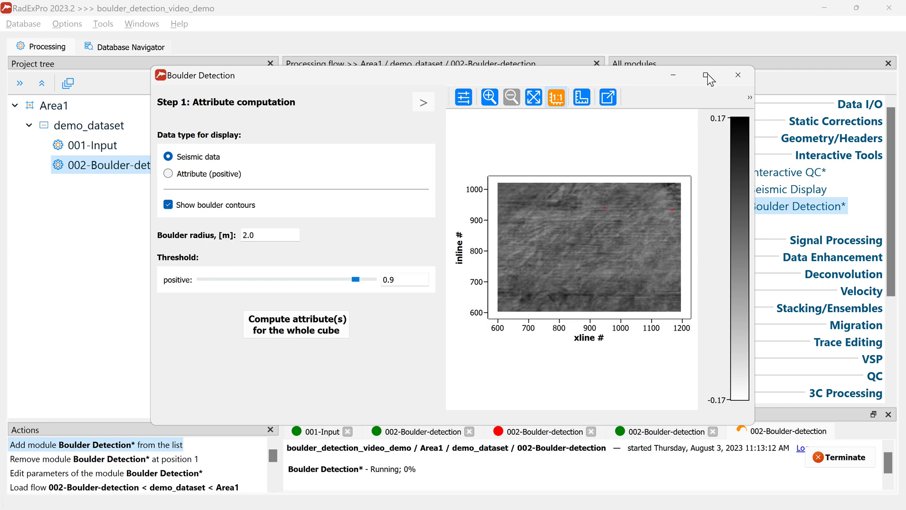
pyautogui.click(707, 73)
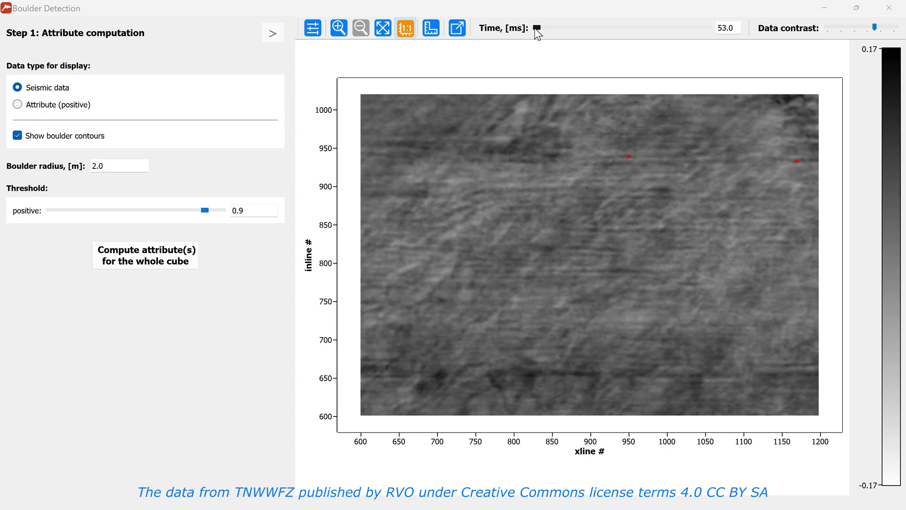
# - Move to the 54.1 ms slice, trying the zoom, full-extent and 1:1 views and view settings
pyautogui.moveTo(538, 34); pyautogui.dragTo(551, 37)
pyautogui.click(339, 28)
pyautogui.click(473, 236)
pyautogui.click(370, 30)
pyautogui.click(407, 29)
pyautogui.click(406, 30)
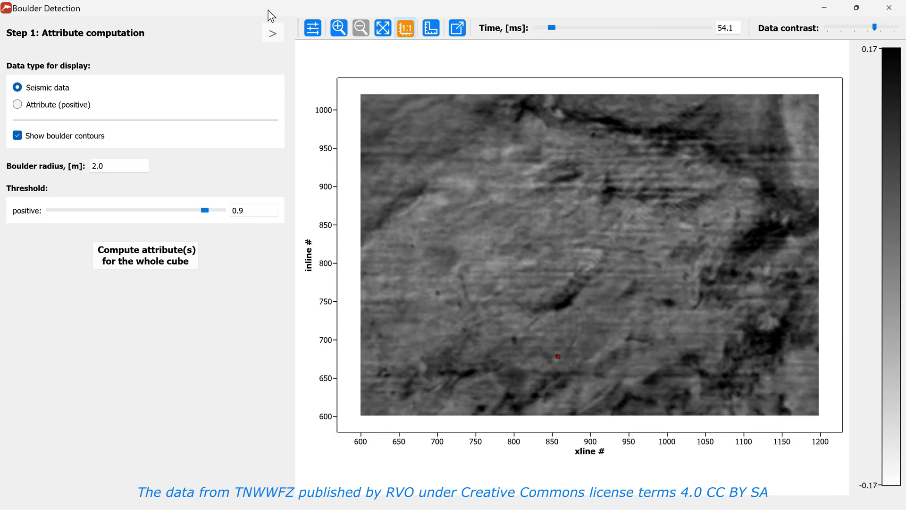
pyautogui.click(313, 28)
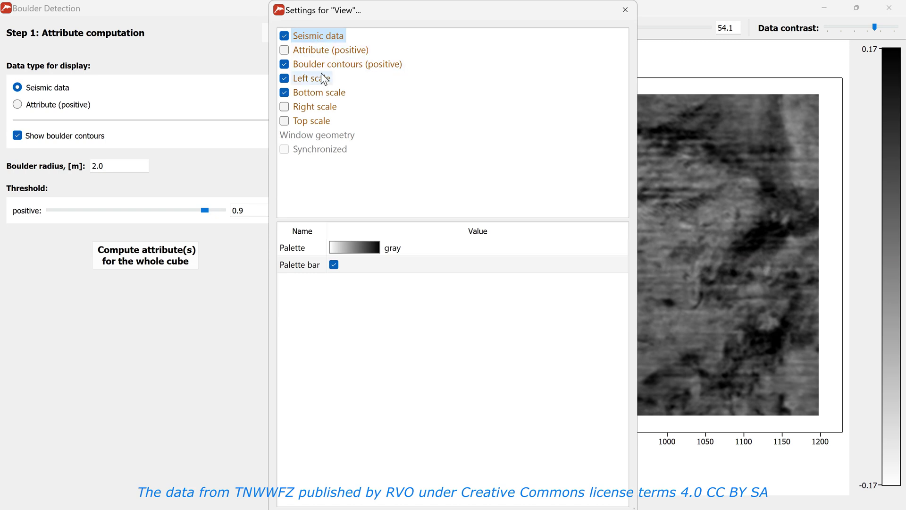
pyautogui.click(625, 10)
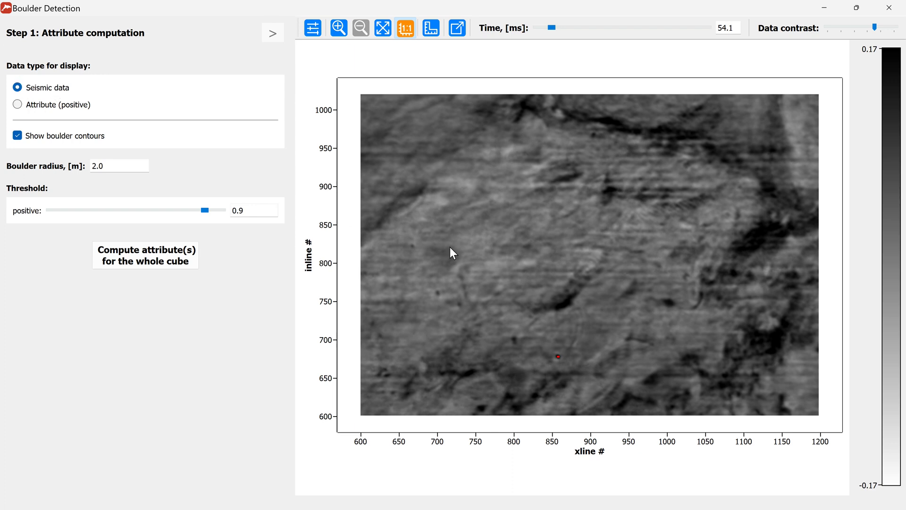
# - Step the time slice to 54.4 ms and display the Attribute (positive) map
pyautogui.click(555, 29)
pyautogui.press('Right')
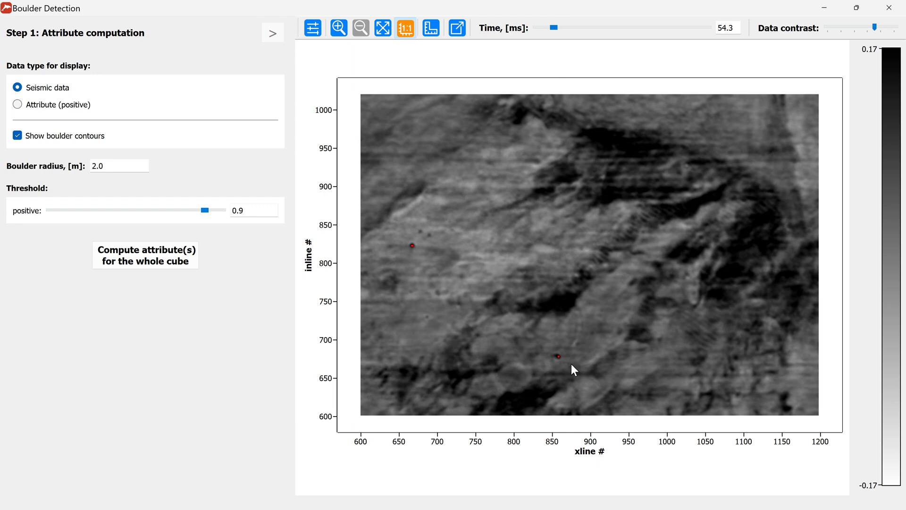
pyautogui.moveTo(555, 29); pyautogui.dragTo(558, 30)
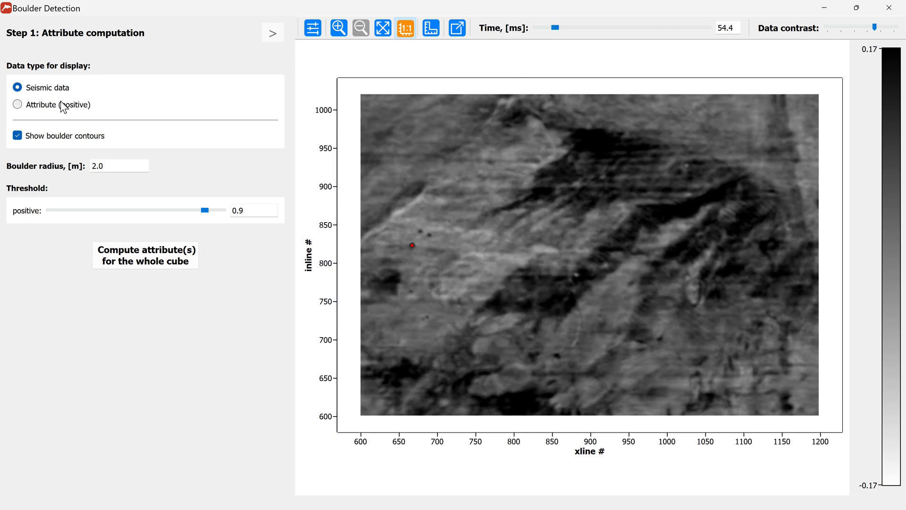
pyautogui.press('Down')
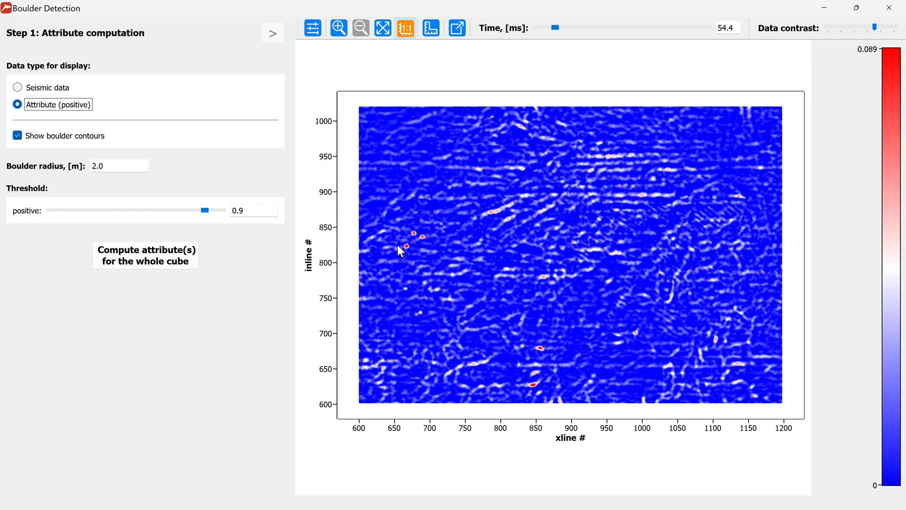
# - Try boulder radius 3.0 m, then 3.5 m, recomputing the attribute map each time
pyautogui.click(95, 166)
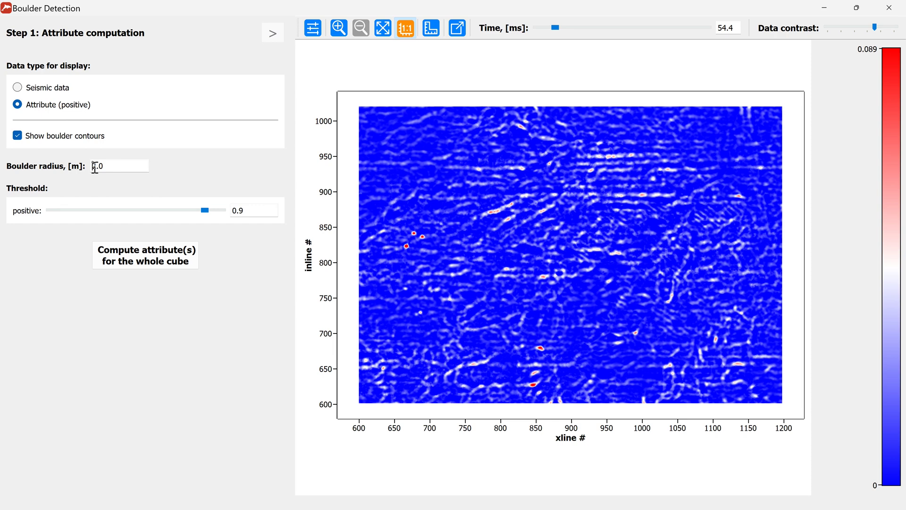
pyautogui.hotkey('shift', 'Right')
pyautogui.write('3')
pyautogui.press('Return')
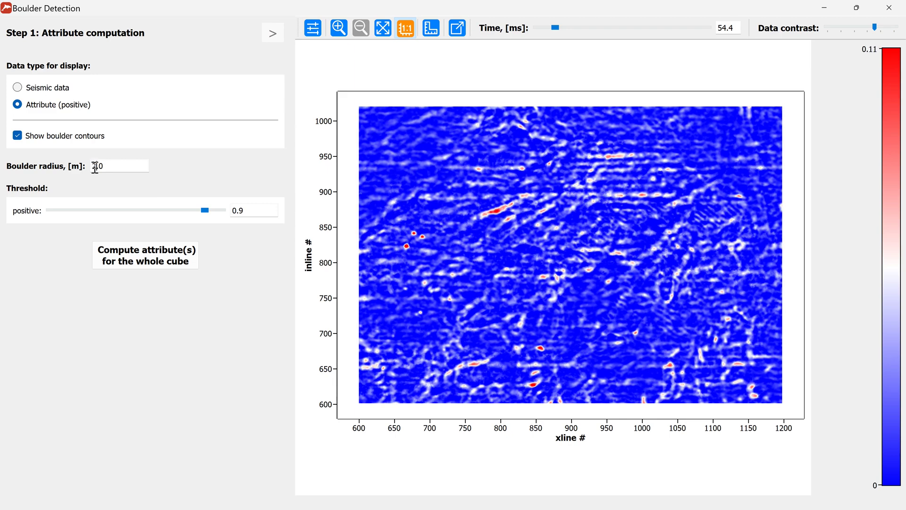
pyautogui.press('Right')
pyautogui.press('Right')
pyautogui.hotkey('shift', 'Right')
pyautogui.write('5')
pyautogui.press('Return')
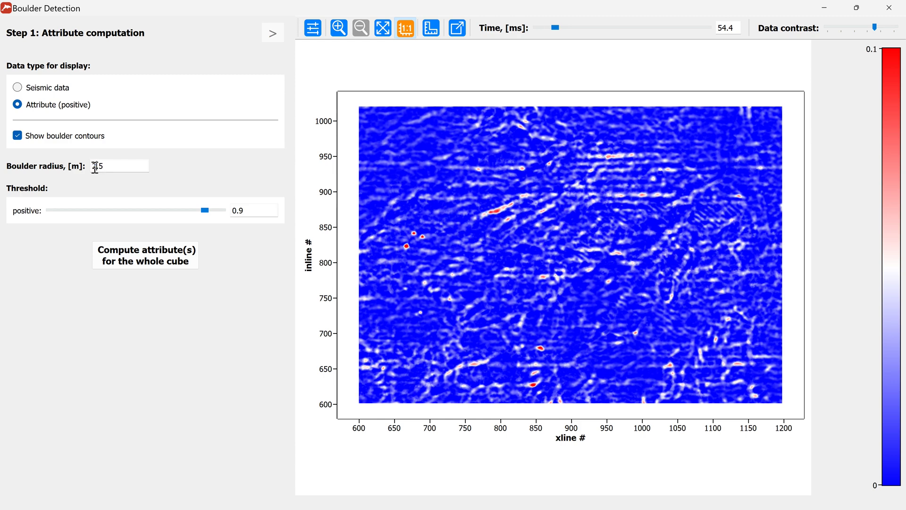
# - Change the boulder radius to 1.5 m and recompute the attribute map
pyautogui.press('Home')
pyautogui.hotkey('shift', 'Right')
pyautogui.write('1')
pyautogui.press('Return')
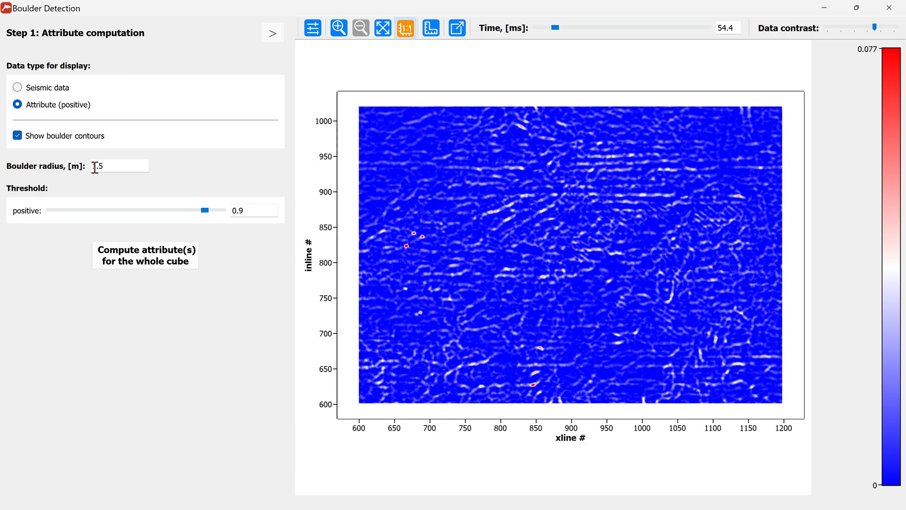
pyautogui.click(95, 167)
# - Compute the attribute for the whole cube, show seismic, and drop the positive threshold to 0.305
pyautogui.click(140, 261)
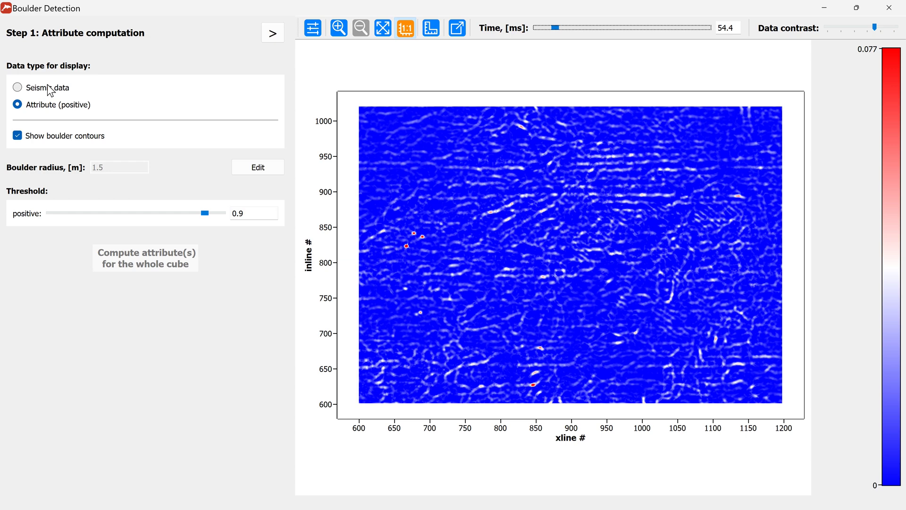
pyautogui.click(50, 90)
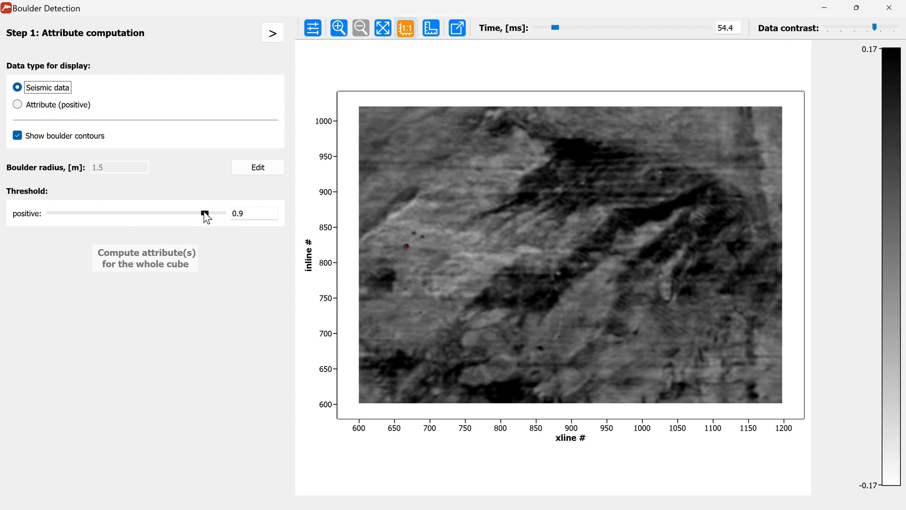
pyautogui.moveTo(205, 213); pyautogui.dragTo(105, 217)
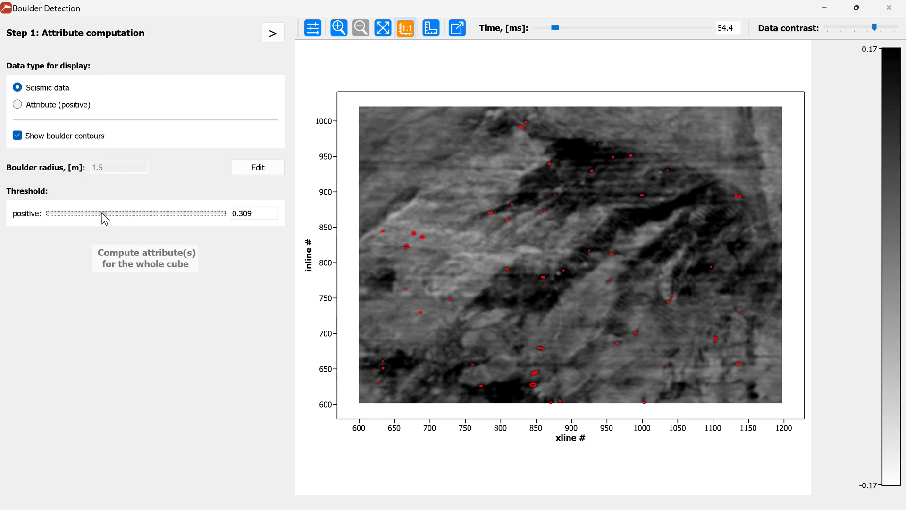
pyautogui.moveTo(101, 213); pyautogui.dragTo(101, 214)
# - Toggle Show boulder contours repeatedly to compare with the seismic, leaving contours shown
pyautogui.click(18, 135)
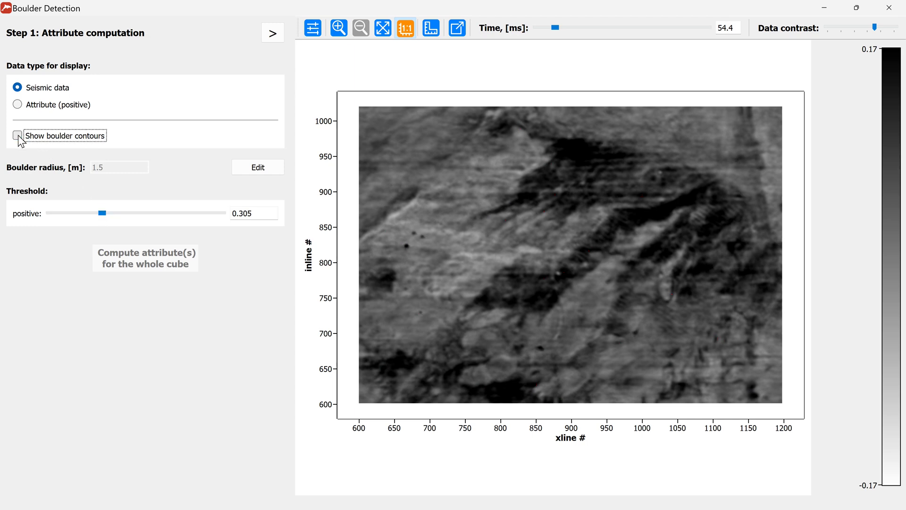
pyautogui.click(18, 136)
pyautogui.click(18, 135)
pyautogui.click(18, 135)
pyautogui.click(18, 136)
pyautogui.click(18, 136)
pyautogui.click(18, 136)
pyautogui.click(18, 136)
pyautogui.click(18, 136)
pyautogui.click(19, 137)
# - Go to Step 2 and switch off the Aspect ratio, Horizontal size, Size along time, 3D-cell and 2D-cell filters
pyautogui.click(273, 34)
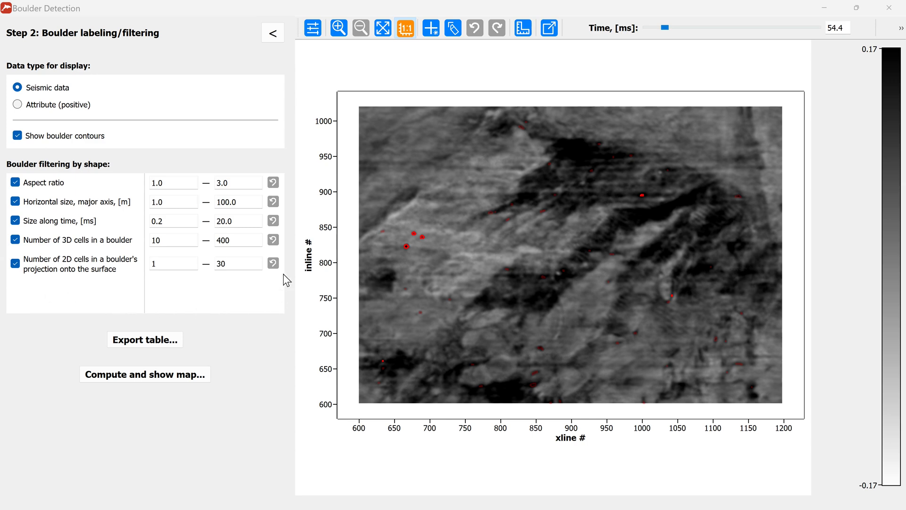
pyautogui.click(16, 182)
pyautogui.click(15, 201)
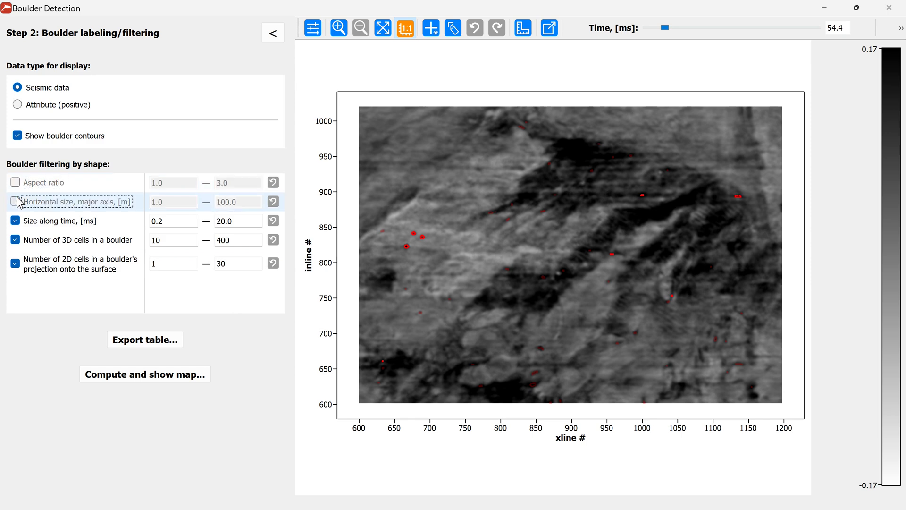
pyautogui.click(15, 221)
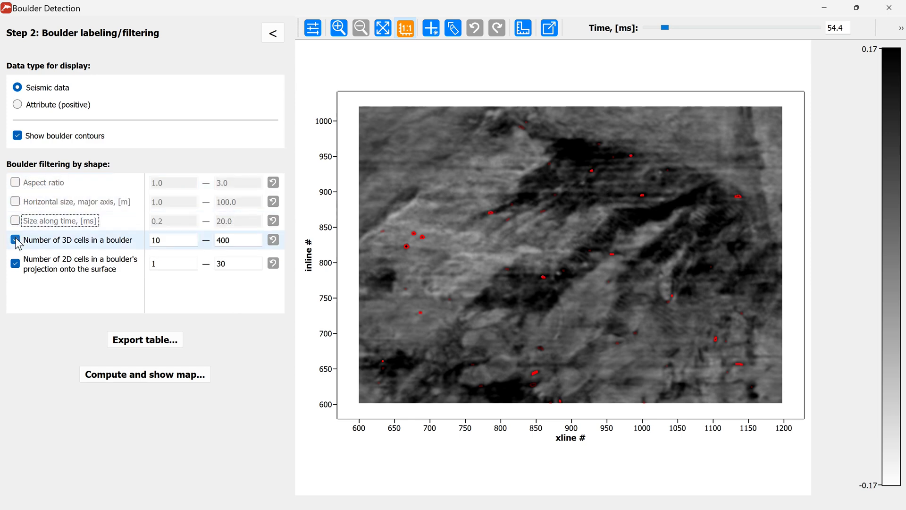
pyautogui.click(15, 240)
pyautogui.click(16, 264)
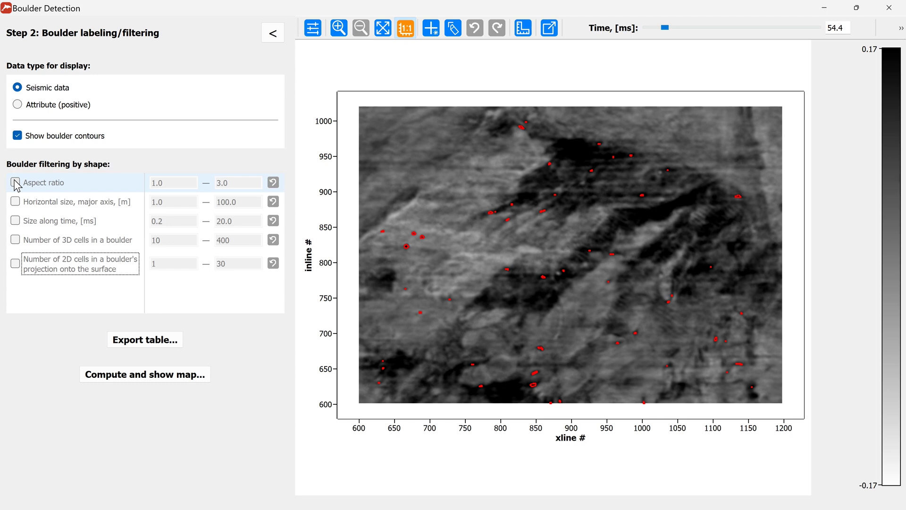
# - Toggle the Aspect ratio filter repeatedly to compare results, leaving it on
pyautogui.click(15, 182)
pyautogui.click(15, 182)
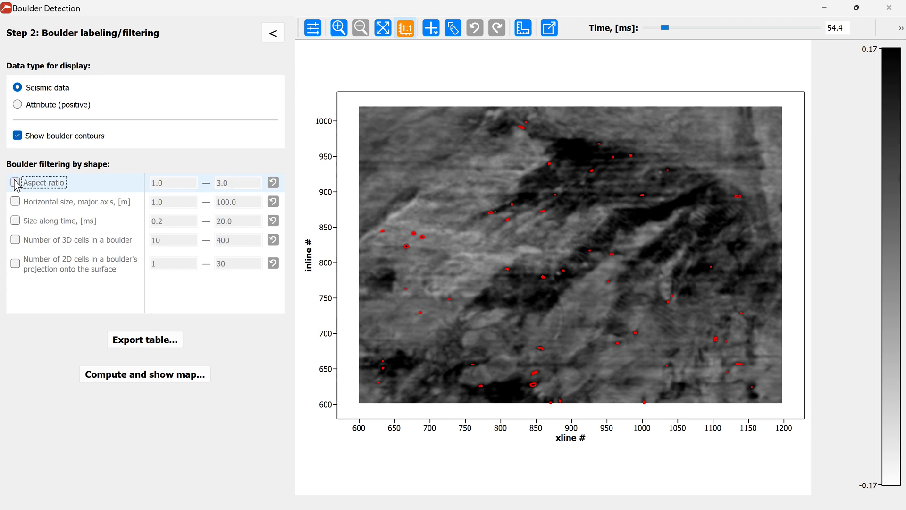
pyautogui.click(15, 183)
pyautogui.click(15, 182)
pyautogui.click(15, 182)
pyautogui.click(16, 182)
pyautogui.click(15, 182)
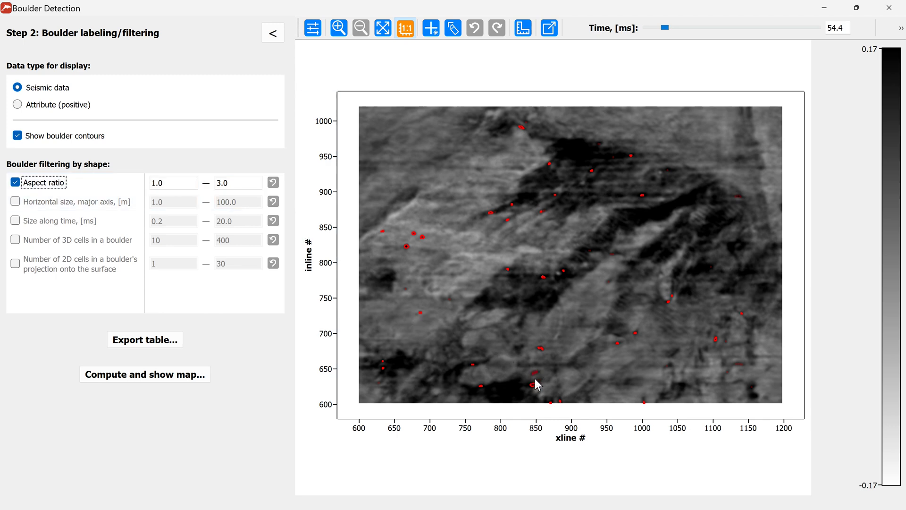
# - Lower the Aspect ratio maximum from 3.0 to 2.5, and try Horizontal size but leave it off
pyautogui.click(225, 182)
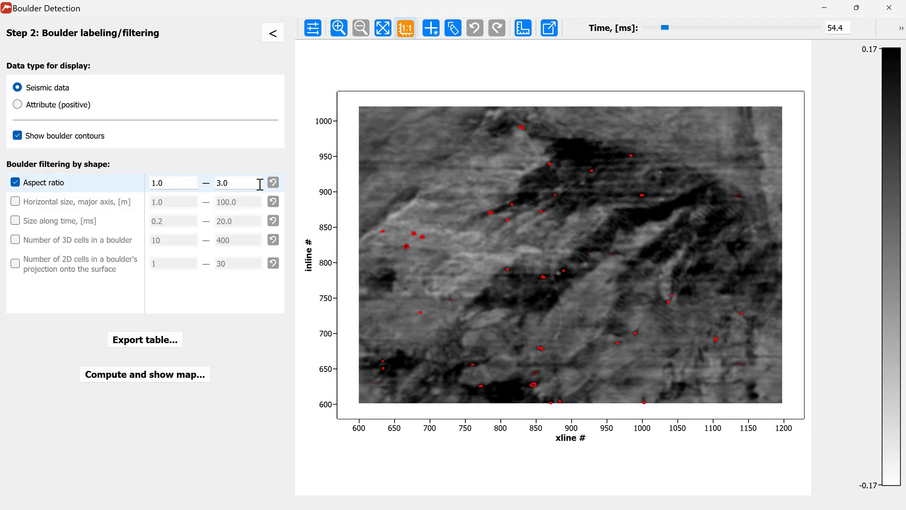
pyautogui.press('BackSpace')
pyautogui.press('BackSpace')
pyautogui.write('2.')
pyautogui.press('Delete')
pyautogui.write('5')
pyautogui.click(15, 201)
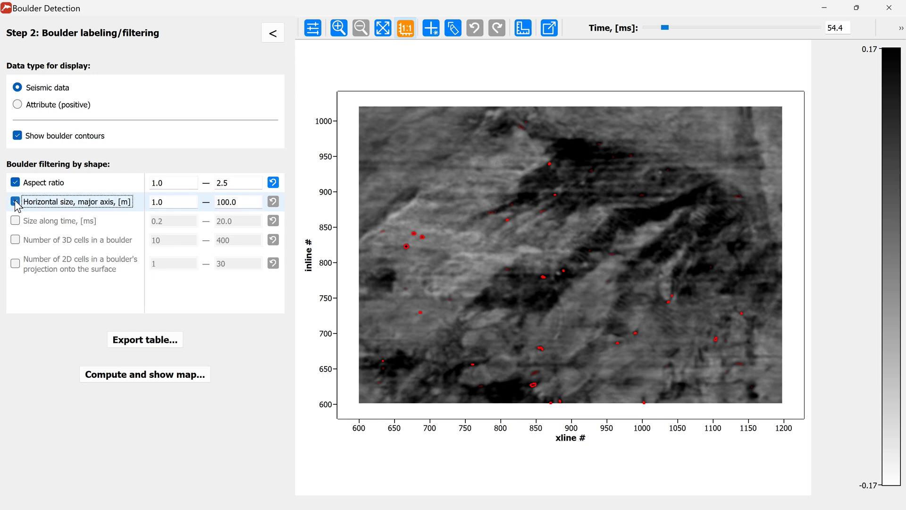
pyautogui.click(15, 201)
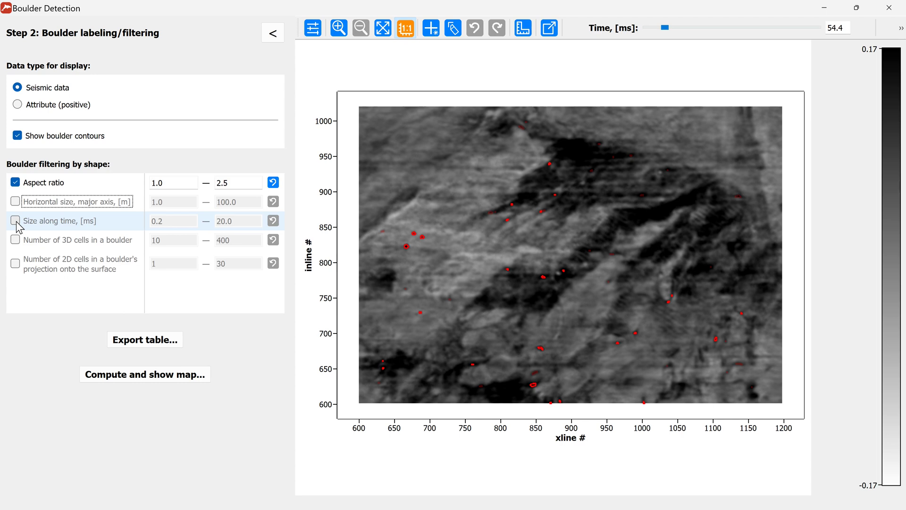
# - Enable Size along time and change its minimum from 0.2 to 0.02 ms
pyautogui.click(16, 222)
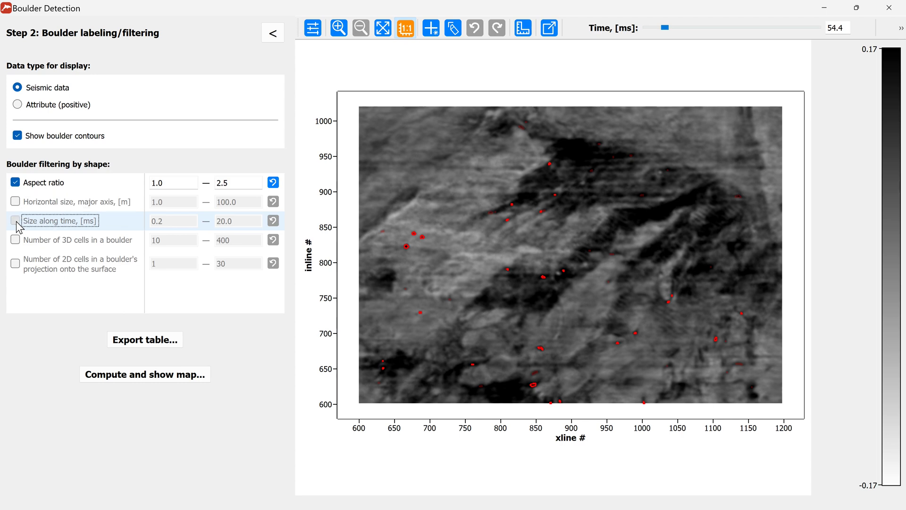
pyautogui.click(158, 222)
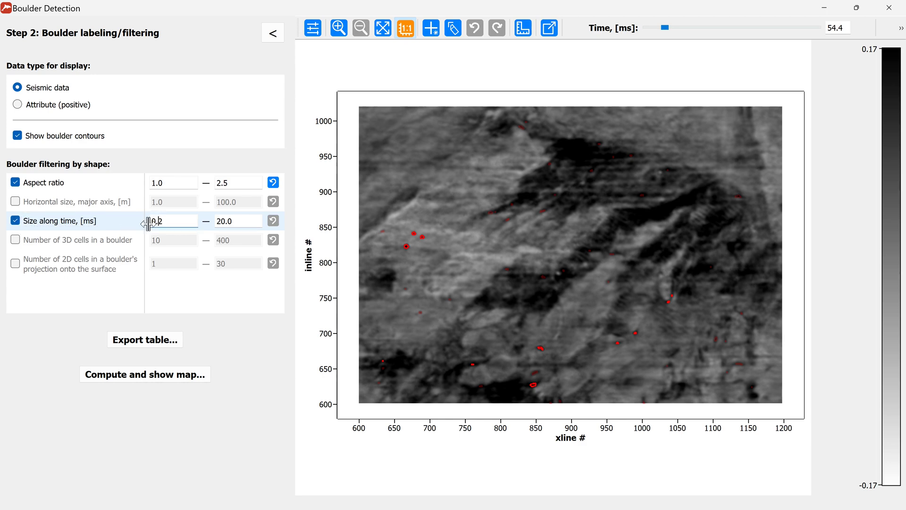
pyautogui.write('0')
pyautogui.press('Return')
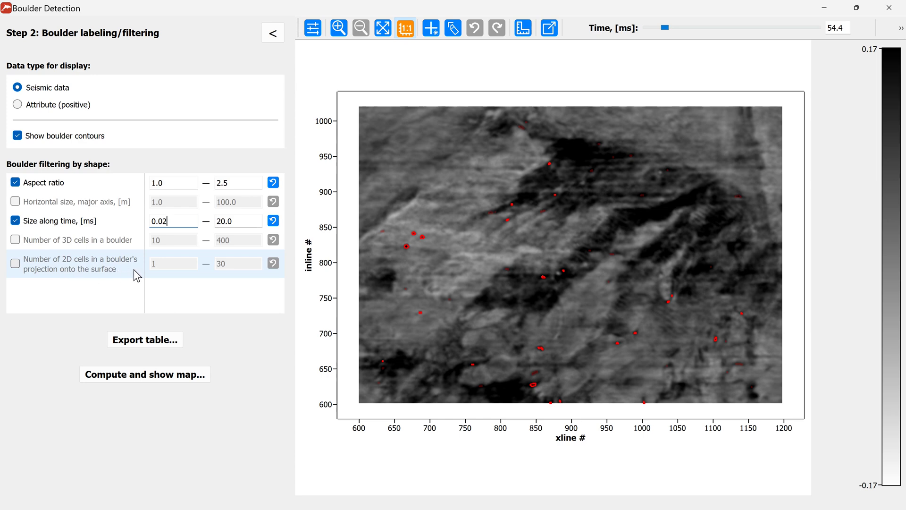
# - Enable the Number of 2D cells filter with a range of 2 to 40
pyautogui.click(17, 265)
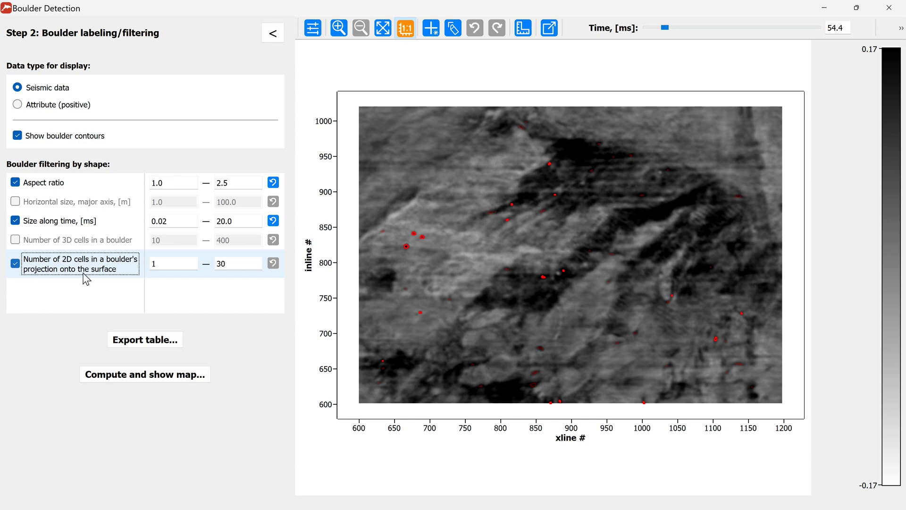
pyautogui.moveTo(168, 263); pyautogui.dragTo(146, 265)
pyautogui.write('2')
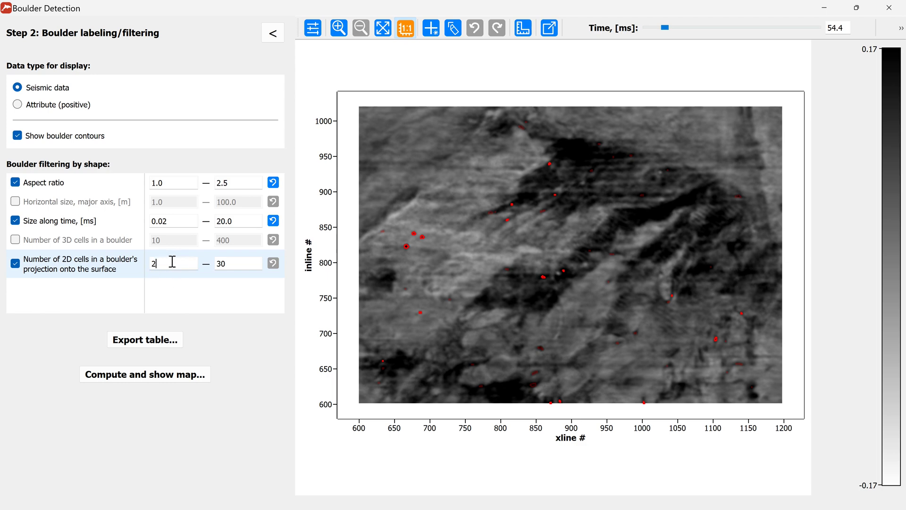
pyautogui.moveTo(215, 263); pyautogui.dragTo(217, 263)
pyautogui.write('4')
pyautogui.press('BackSpace')
pyautogui.press('Delete')
pyautogui.write('35')
pyautogui.hotkey('shift', 'Left')
pyautogui.hotkey('shift', 'Left')
pyautogui.write('40')
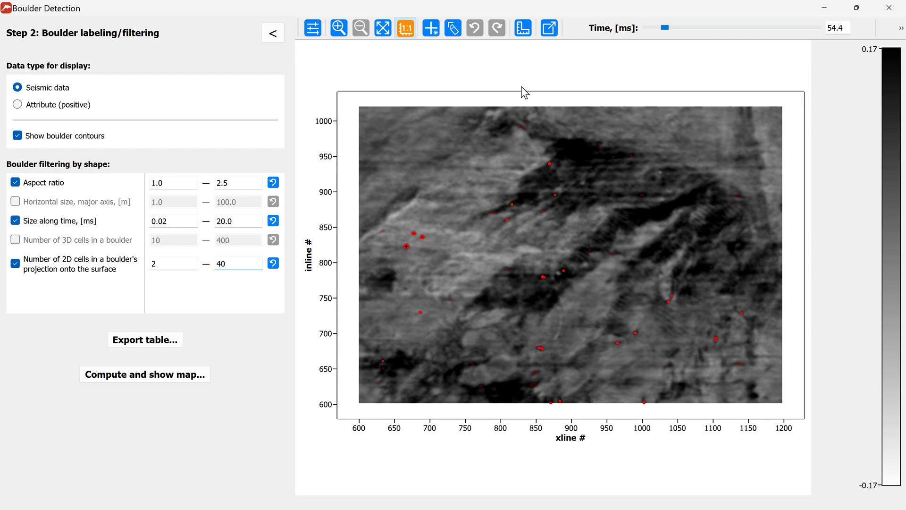
# - Add a manual boulder of 1.0 m diameter at inline 763, xline 666
pyautogui.click(430, 30)
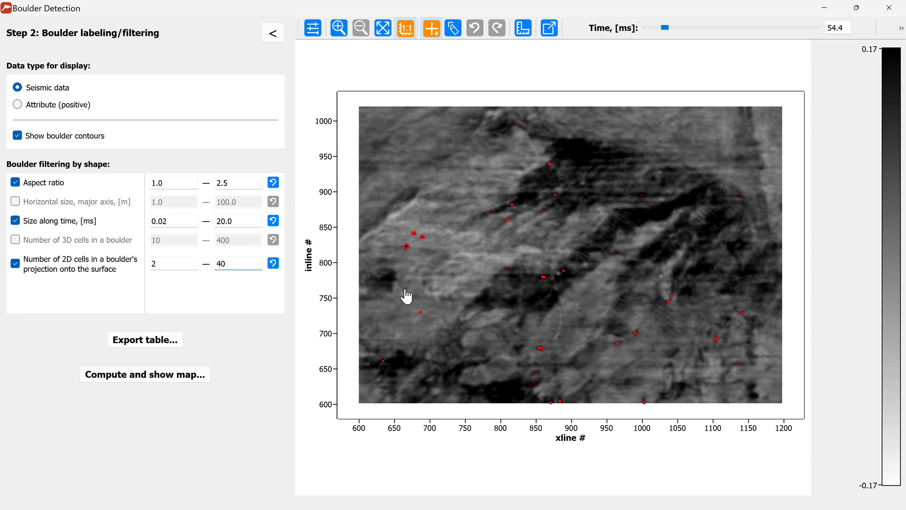
pyautogui.moveTo(407, 296)
pyautogui.click(405, 289)
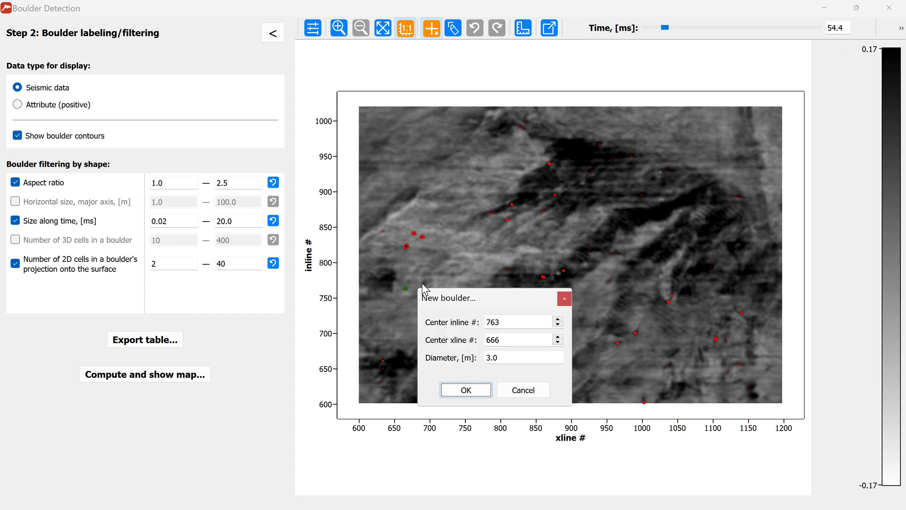
pyautogui.click(489, 357)
pyautogui.moveTo(486, 357); pyautogui.dragTo(490, 357)
pyautogui.write('1')
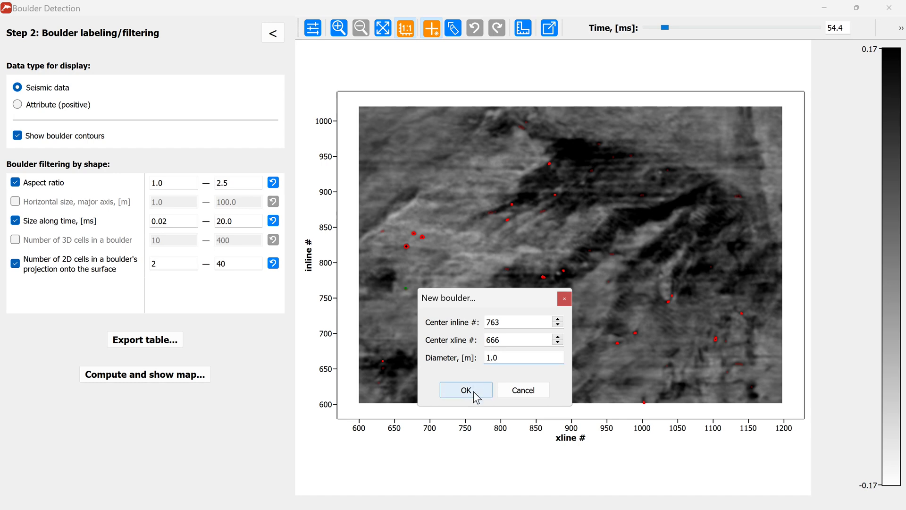
pyautogui.click(466, 390)
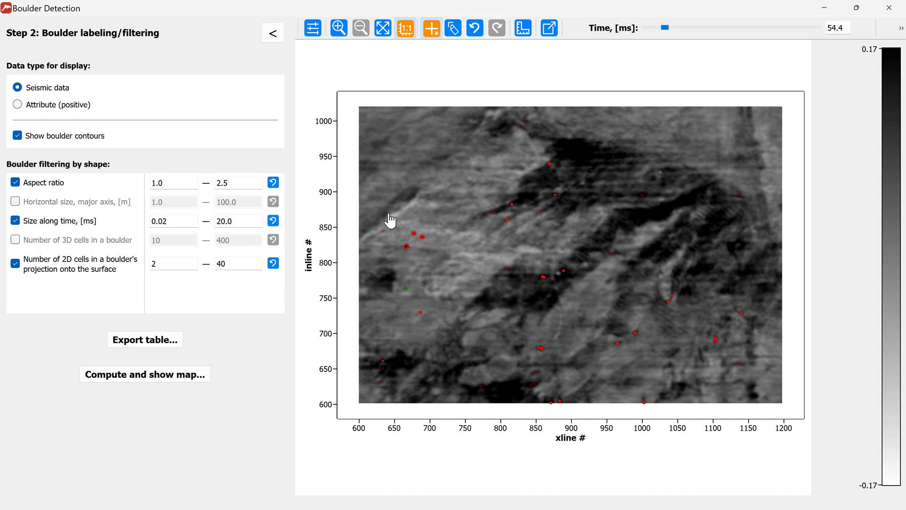
pyautogui.click(451, 34)
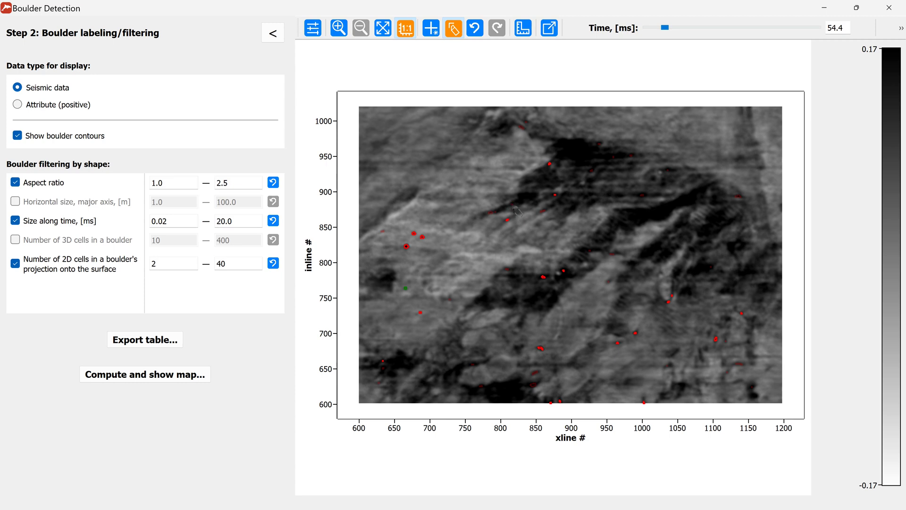
# - Turn off boulder tagging mode
pyautogui.click(455, 28)
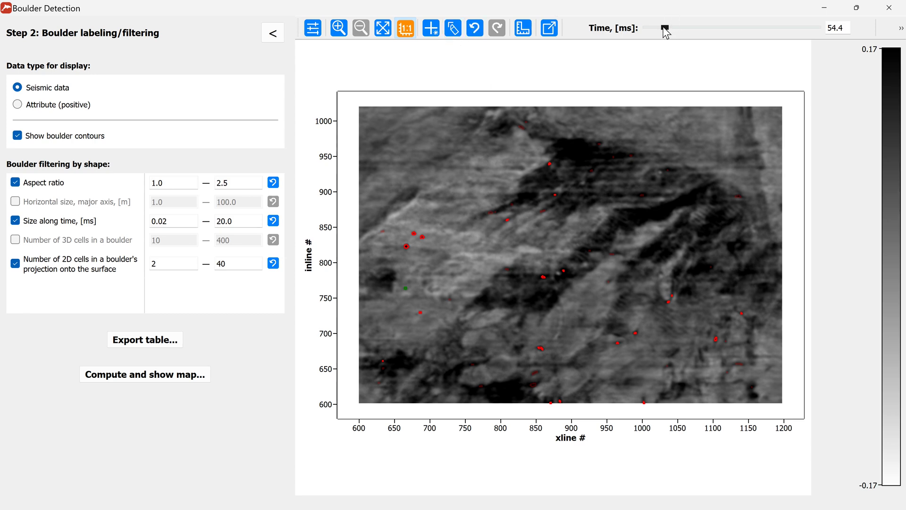
pyautogui.click(664, 29)
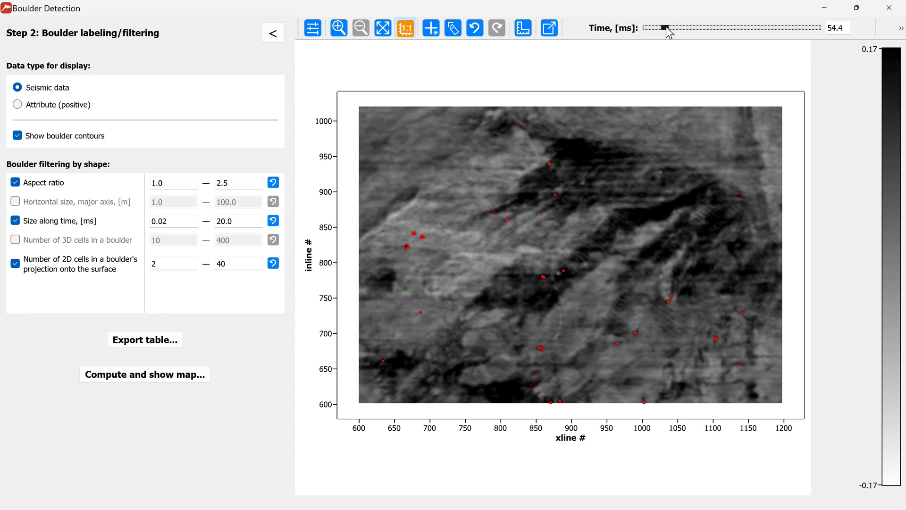
pyautogui.press('Left')
pyautogui.press('Left')
pyautogui.press('Left')
pyautogui.press('Left')
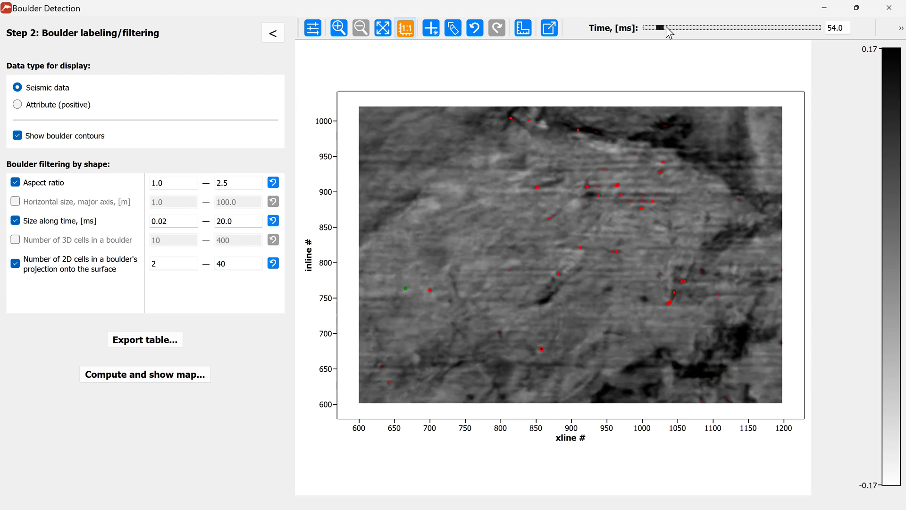
pyautogui.press('Left')
pyautogui.press('Left')
pyautogui.press('Left')
pyautogui.press('Left')
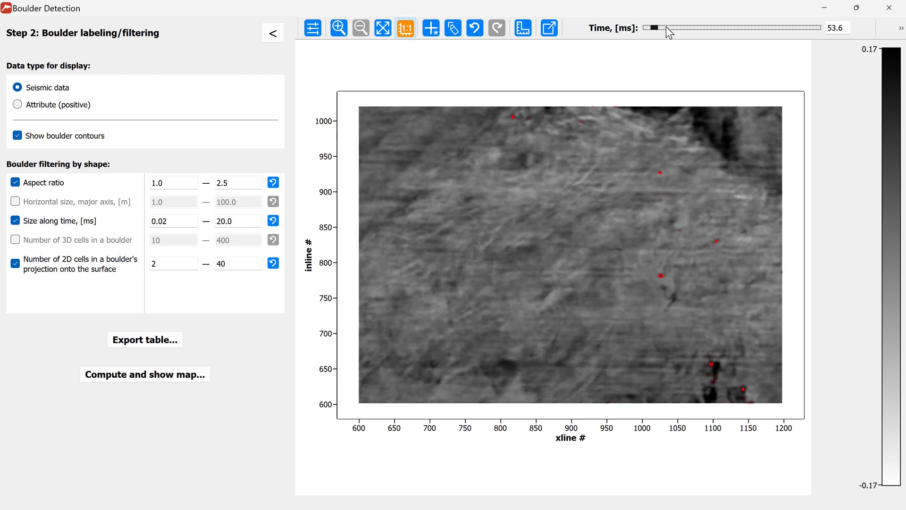
pyautogui.press('Right')
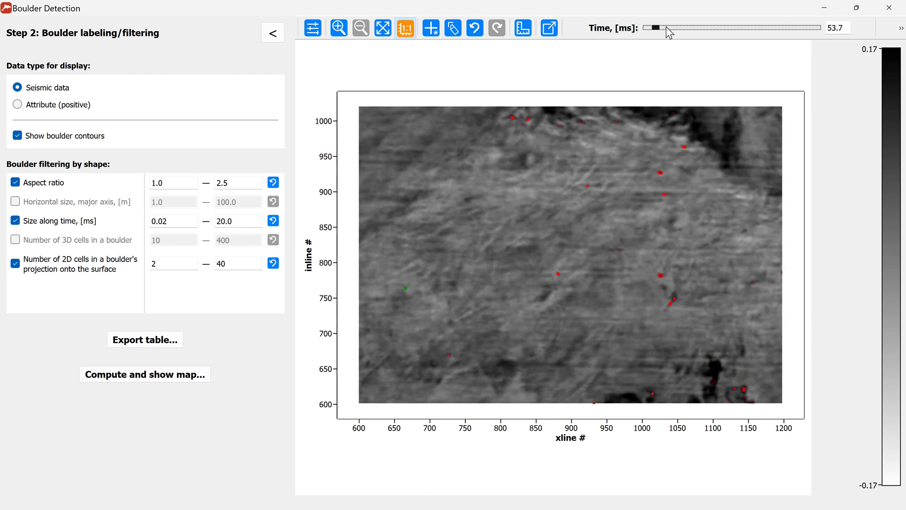
pyautogui.click(20, 137)
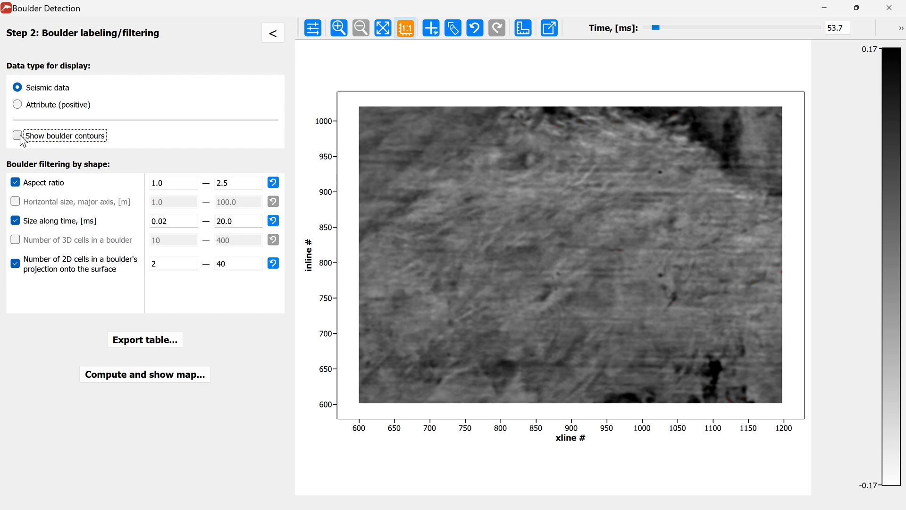
pyautogui.click(20, 137)
pyautogui.click(20, 137)
pyautogui.click(20, 137)
pyautogui.click(20, 137)
pyautogui.click(20, 137)
pyautogui.moveTo(657, 29); pyautogui.dragTo(680, 29)
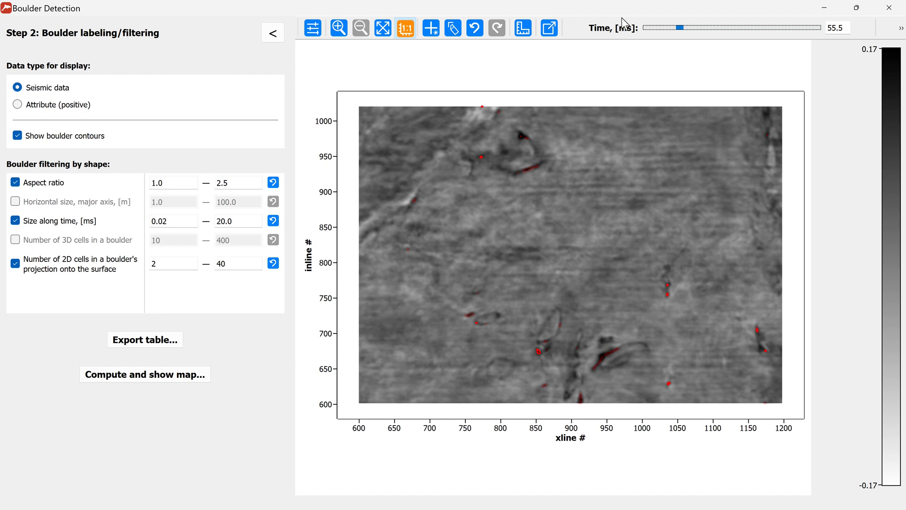
pyautogui.moveTo(681, 27); pyautogui.dragTo(668, 28)
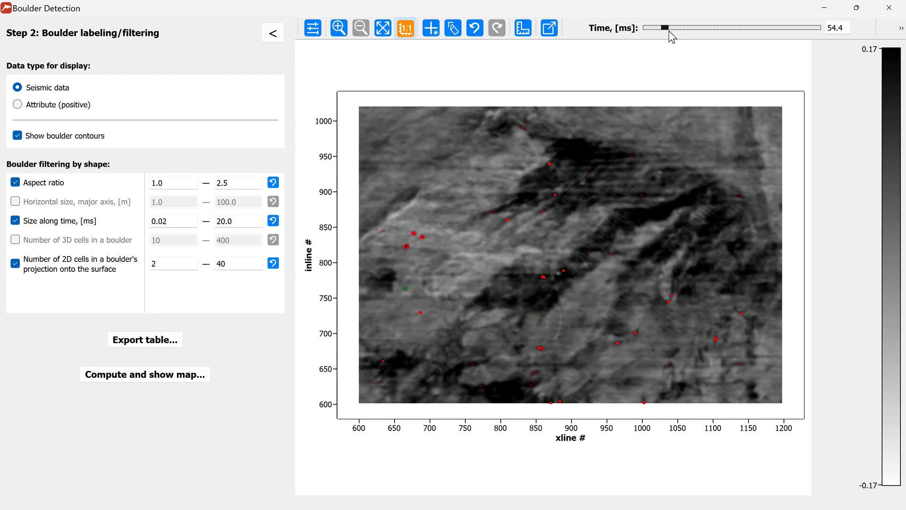
# - Compute the shallowest boulder map and maximize its window
pyautogui.click(151, 374)
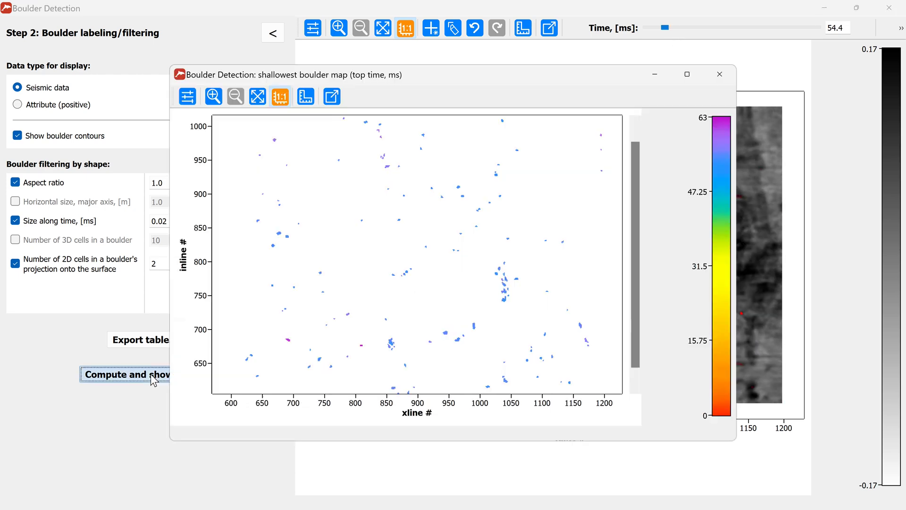
pyautogui.click(686, 75)
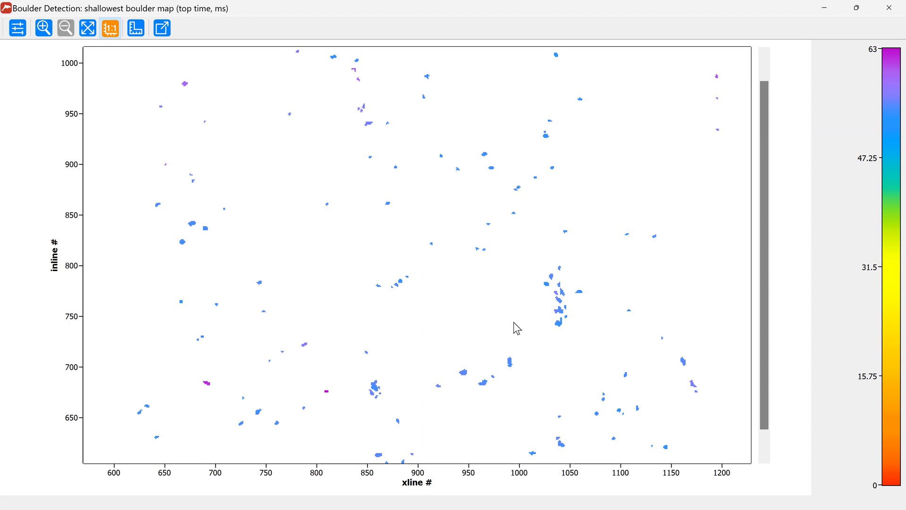
# - Close the map, export the boulder table as demo-table.txt, and acknowledge the success message
pyautogui.click(889, 8)
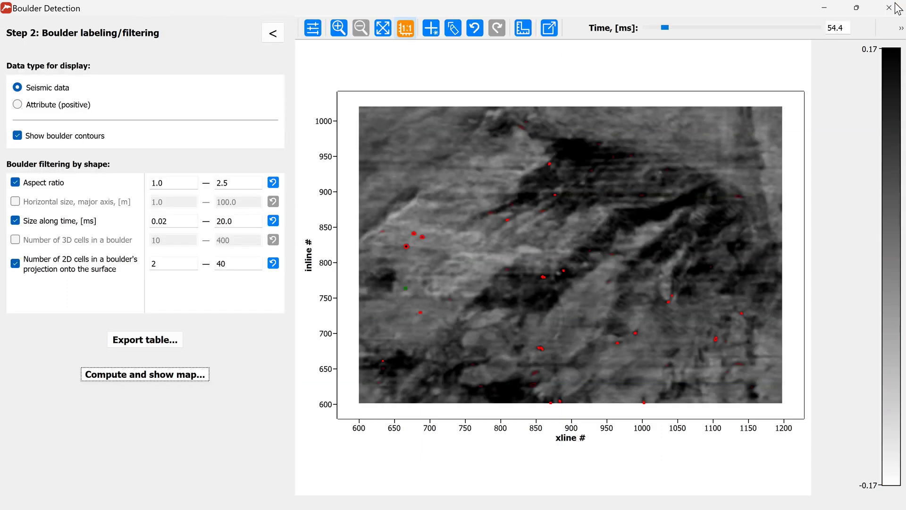
pyautogui.click(134, 342)
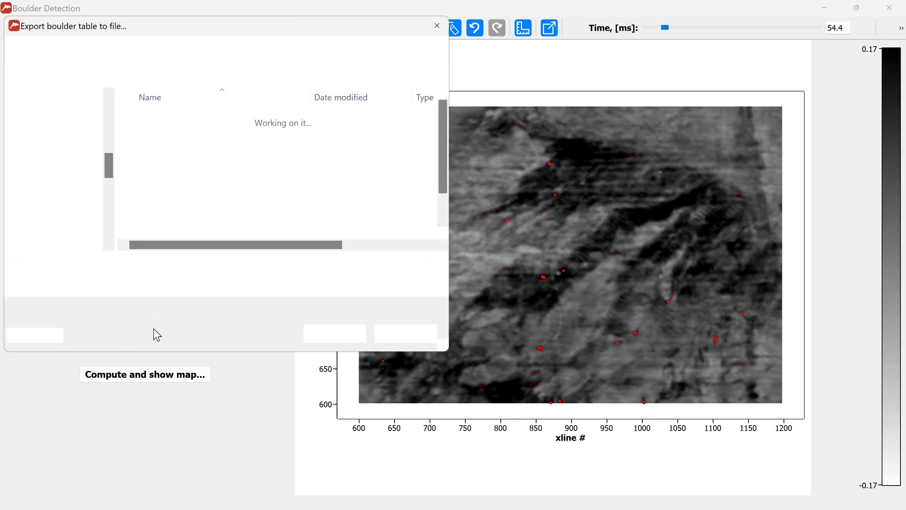
pyautogui.write('demo-table')
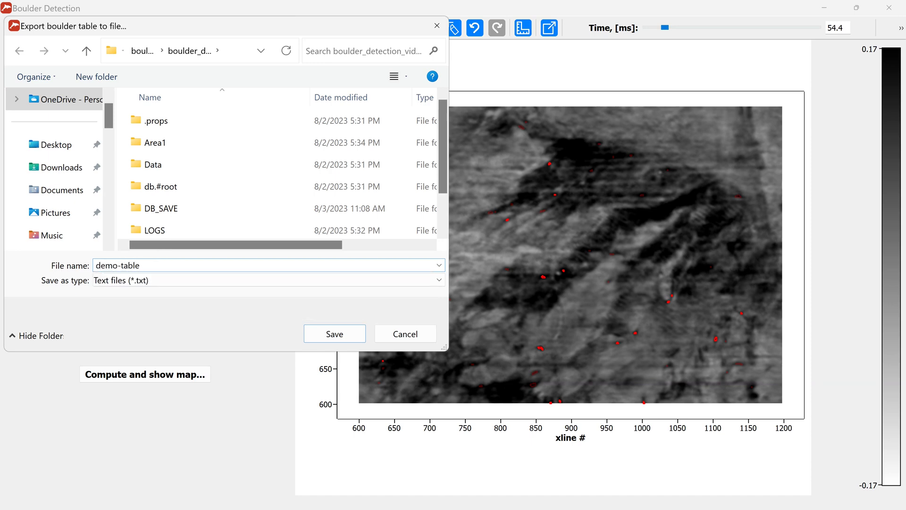
pyautogui.press('Return')
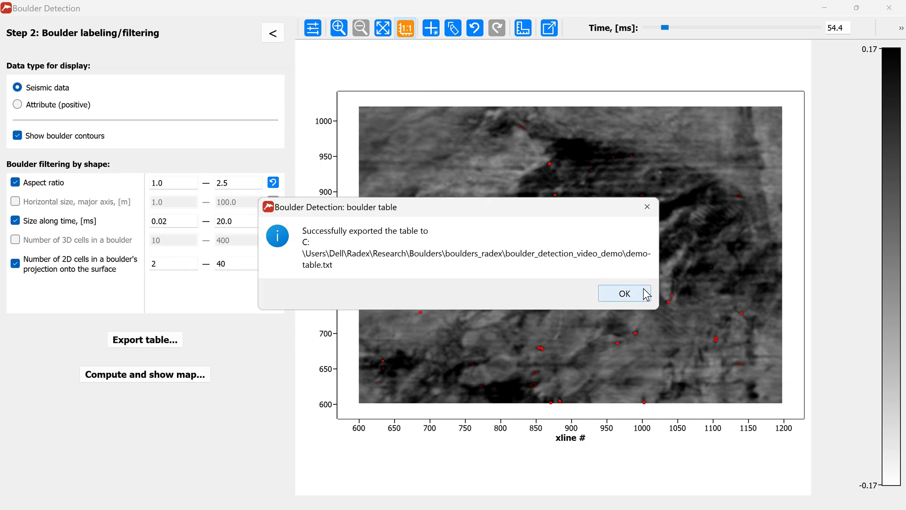
pyautogui.click(624, 294)
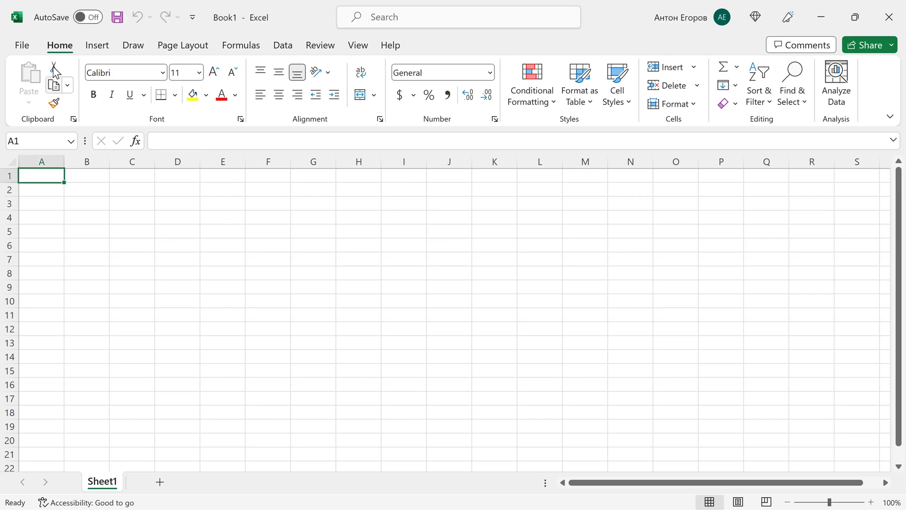
# - Open demo-table.txt from the boulder detection project folder in Excel
pyautogui.click(14, 51)
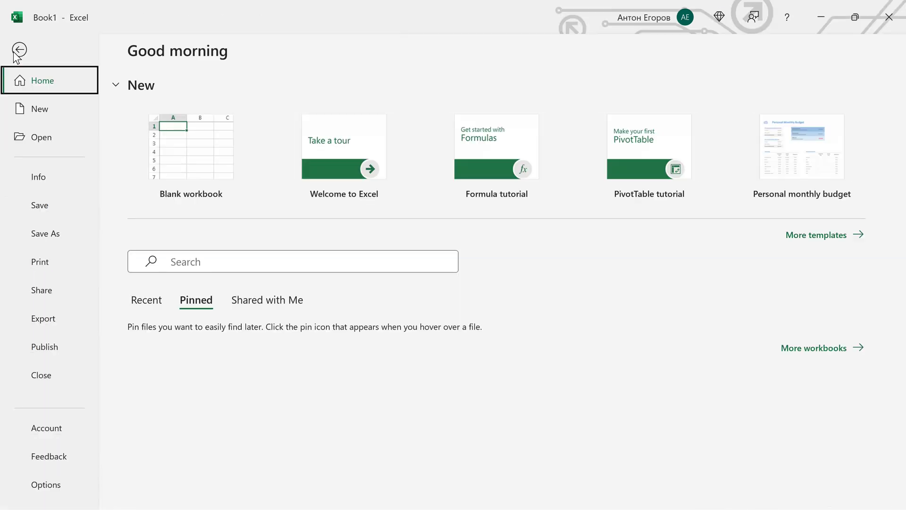
pyautogui.click(43, 140)
pyautogui.click(180, 325)
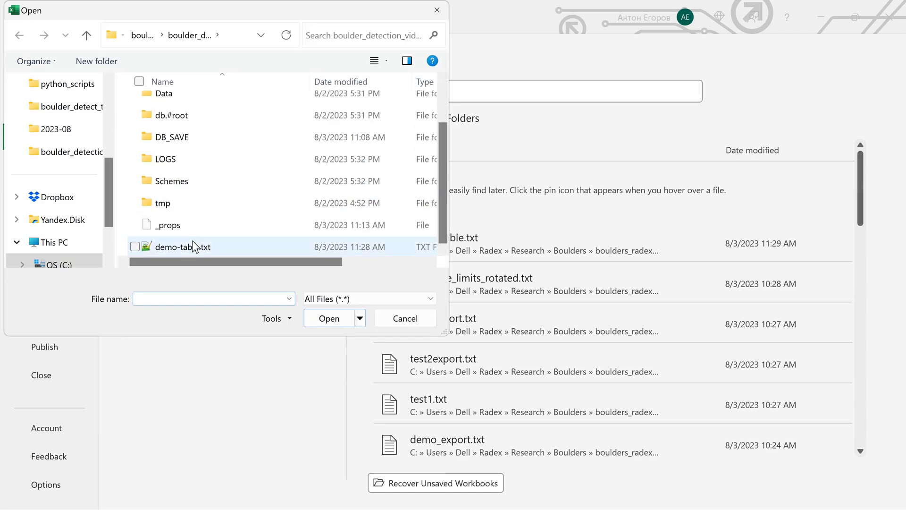
pyautogui.doubleClick(194, 248)
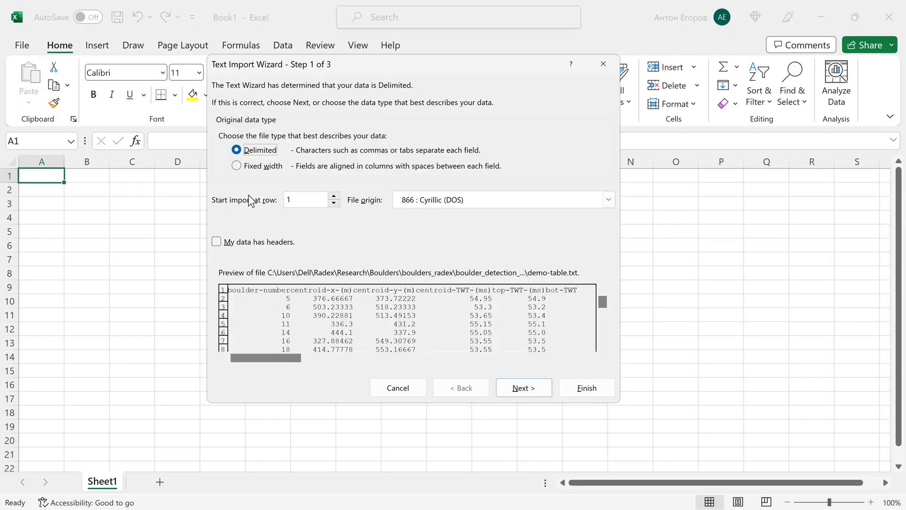
# - Set file origin to Windows (ANSI), keep Tab as delimiter, and advance to step 3
pyautogui.click(550, 199)
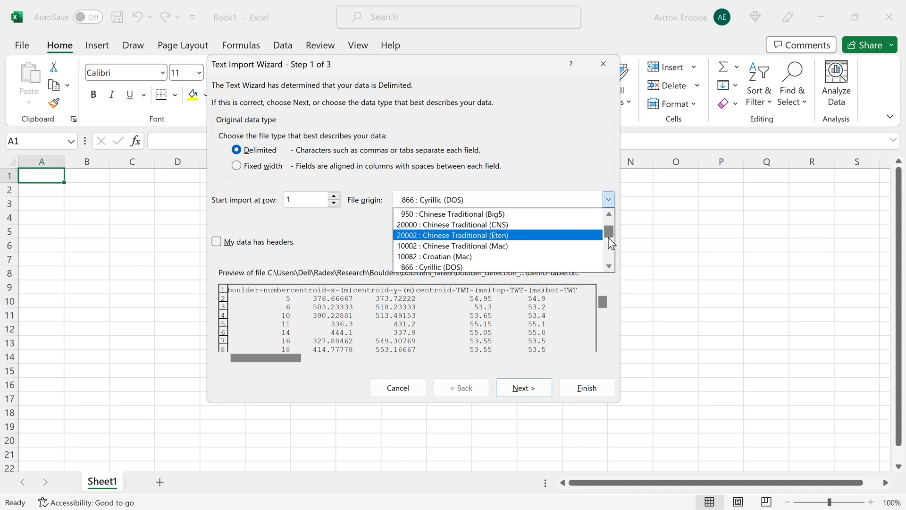
pyautogui.scroll(7, 542, 224)
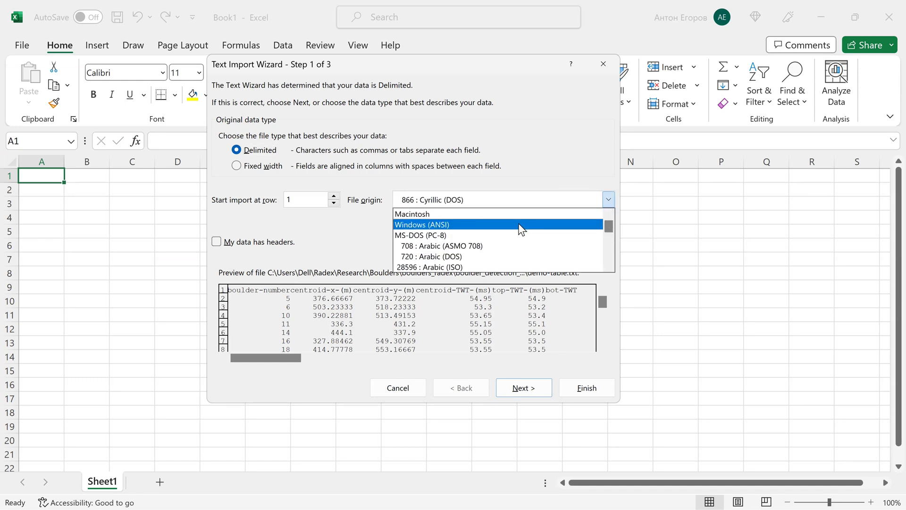
pyautogui.click(517, 224)
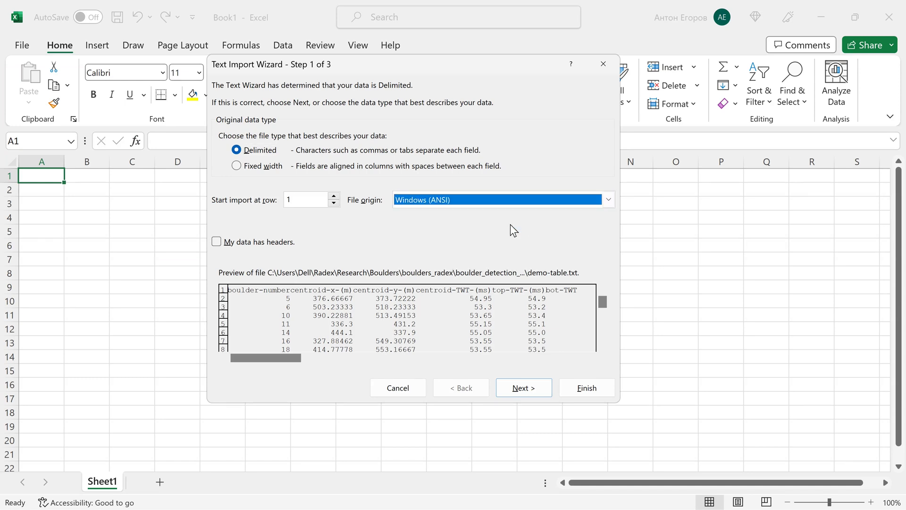
pyautogui.click(520, 387)
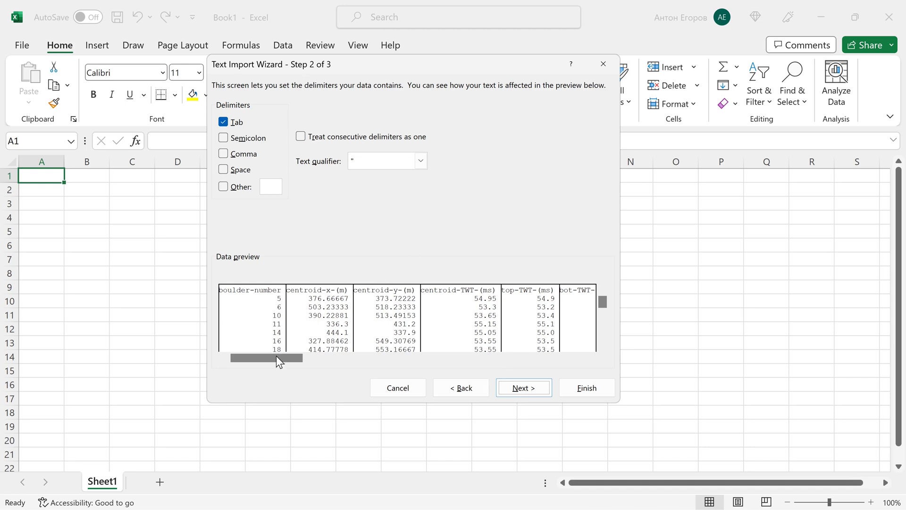
pyautogui.moveTo(279, 359)
pyautogui.mouseDown()
pyautogui.moveTo(497, 358)
pyautogui.moveTo(213, 344)
pyautogui.mouseUp()
pyautogui.click(508, 382)
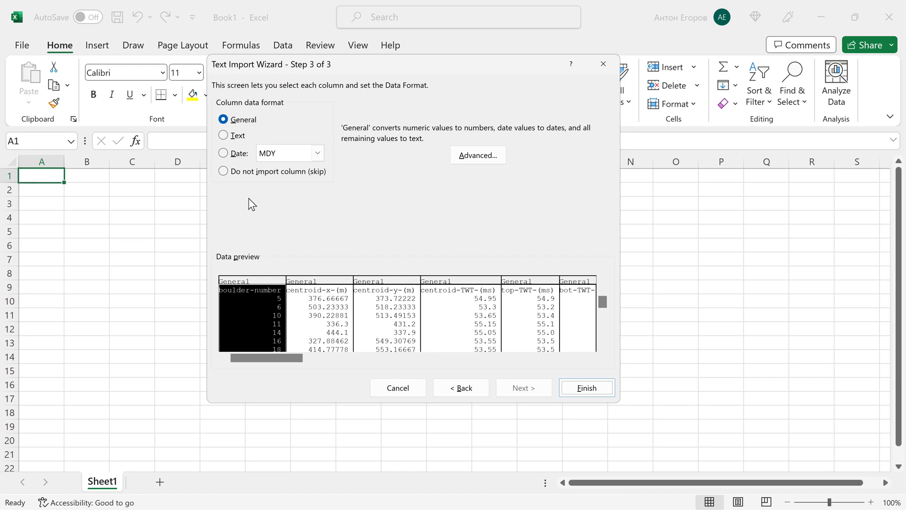
# - Mark the boulder-number column as skipped, keeping centroid-x in General format
pyautogui.click(240, 176)
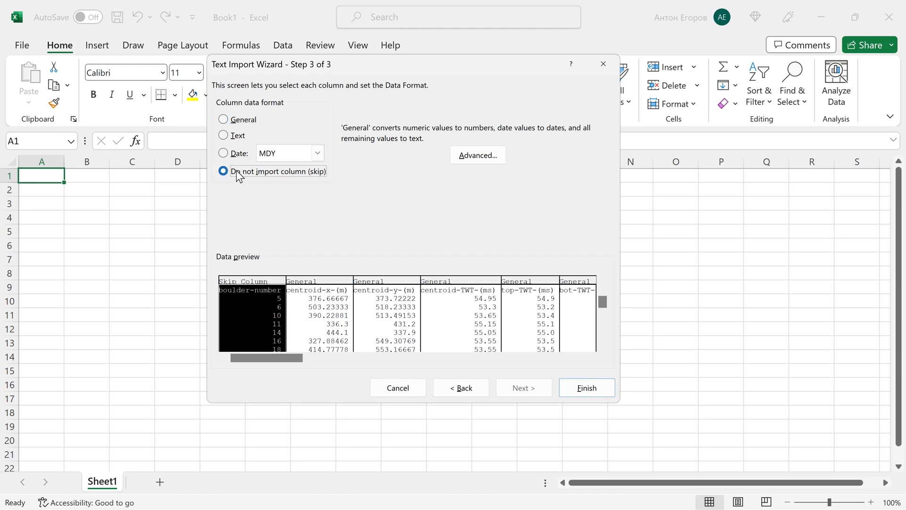
pyautogui.moveTo(289, 357); pyautogui.dragTo(295, 357)
pyautogui.click(291, 299)
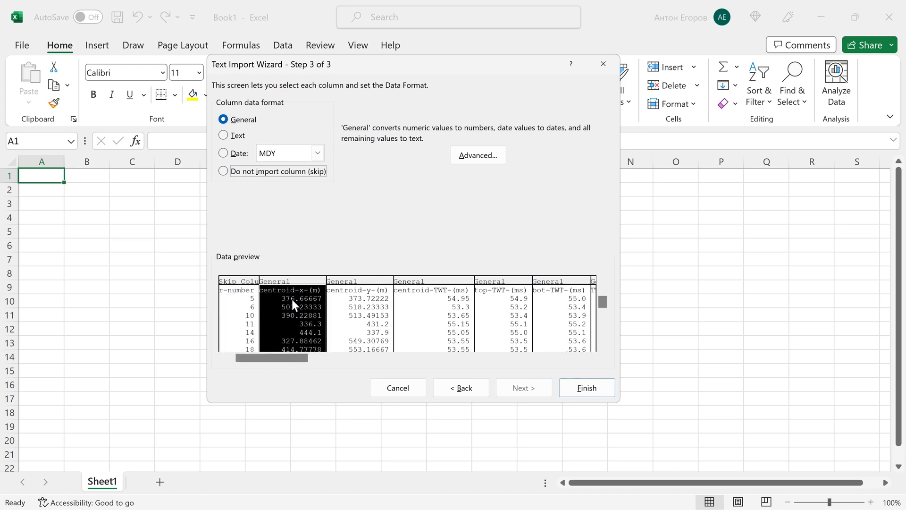
pyautogui.hotkey('alt', 'i')
pyautogui.press('Up')
pyautogui.press('Up')
pyautogui.press('Up')
# - Review the centroid, TWT, axis, aspect-ratio and cell-count columns, leaving them imported
pyautogui.click(377, 331)
pyautogui.click(417, 327)
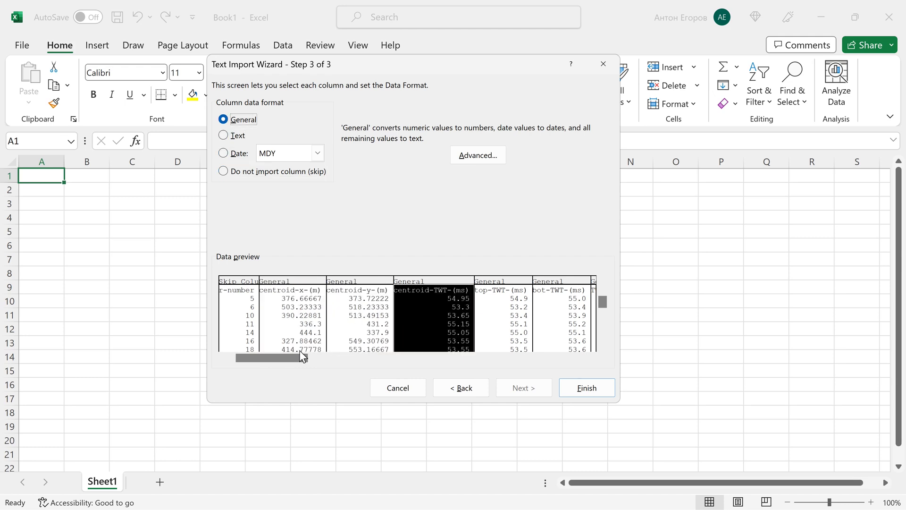
pyautogui.moveTo(296, 357); pyautogui.dragTo(354, 357)
pyautogui.click(292, 336)
pyautogui.click(335, 332)
pyautogui.click(277, 326)
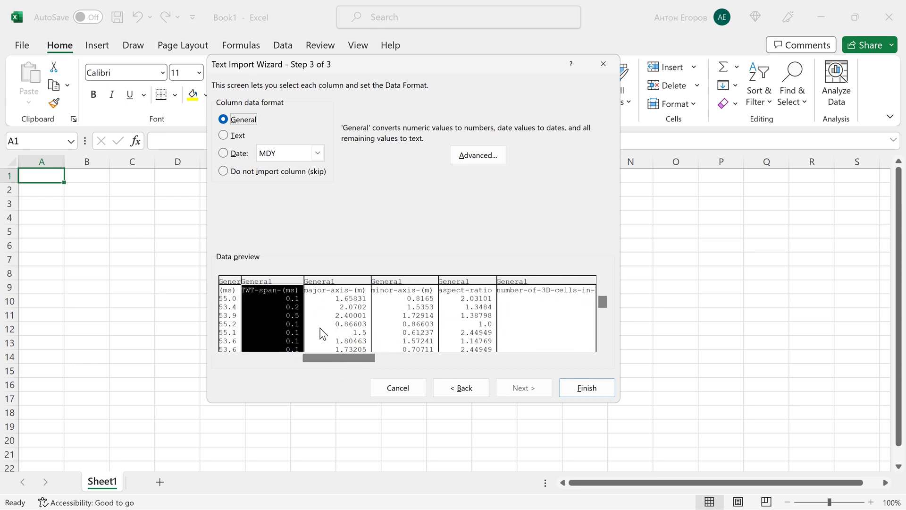
pyautogui.click(335, 328)
pyautogui.click(406, 328)
pyautogui.click(453, 326)
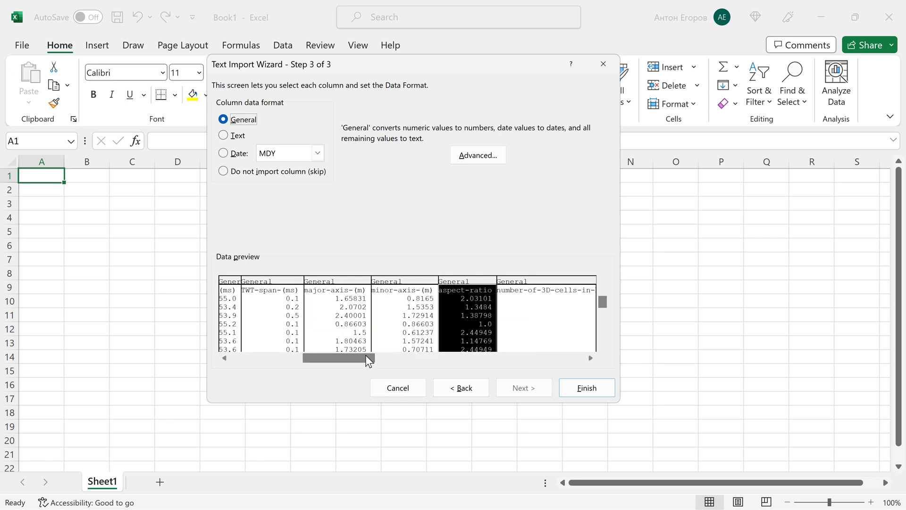
pyautogui.moveTo(380, 355); pyautogui.dragTo(413, 355)
pyautogui.click(244, 324)
pyautogui.click(434, 315)
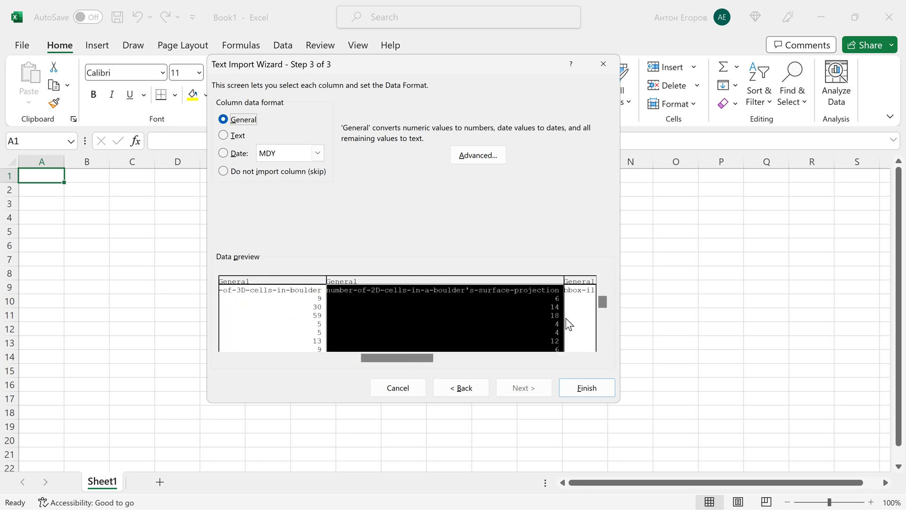
# - Skip bbox-il-start through boulder-sign and finish importing demo-table.txt into the sheet
pyautogui.click(586, 325)
pyautogui.moveTo(395, 363); pyautogui.dragTo(577, 349)
pyautogui.keyDown('shift'); pyautogui.click(511, 317); pyautogui.keyUp('shift')
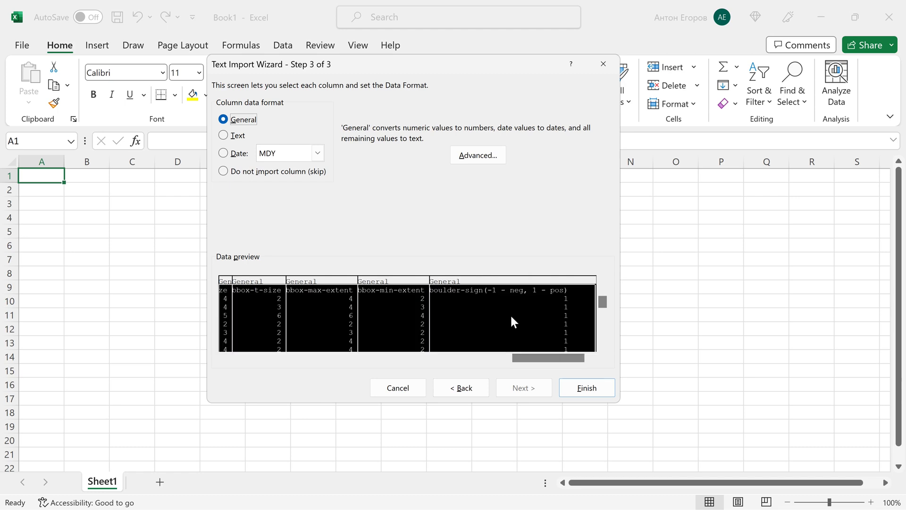
pyautogui.click(288, 172)
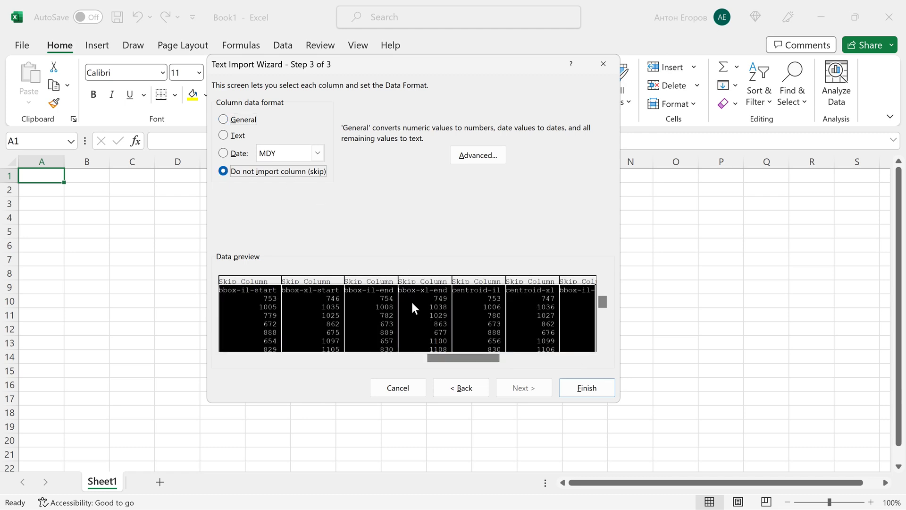
pyautogui.click(578, 387)
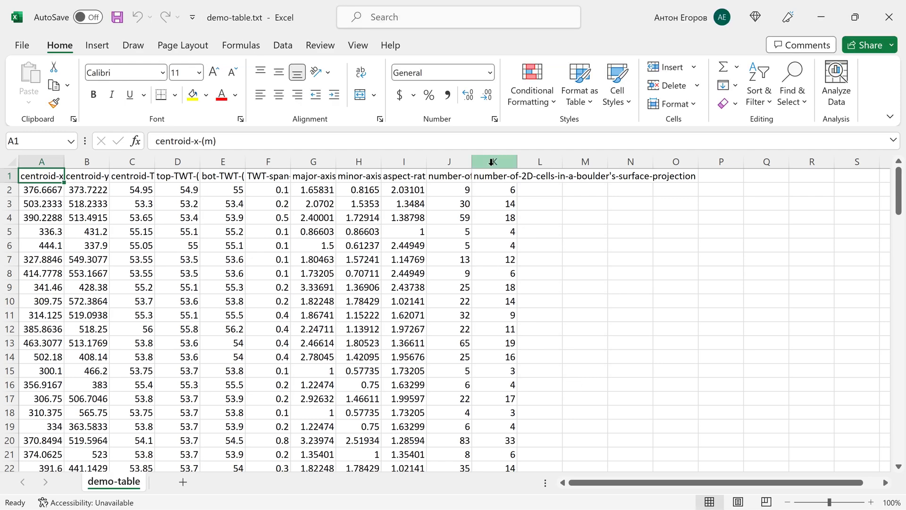
# - Select the imported demo-table data and AutoFit all column widths
pyautogui.hotkey('ctrl', 'shift', 'End')
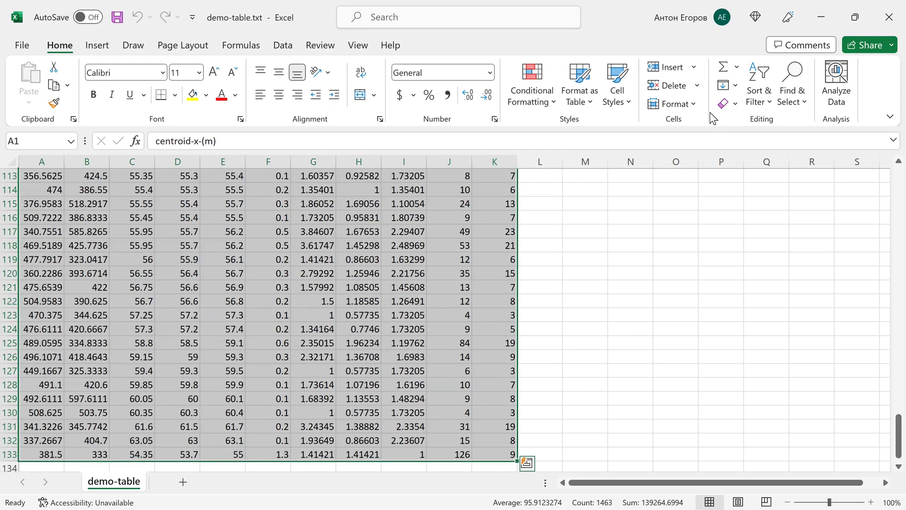
pyautogui.click(692, 103)
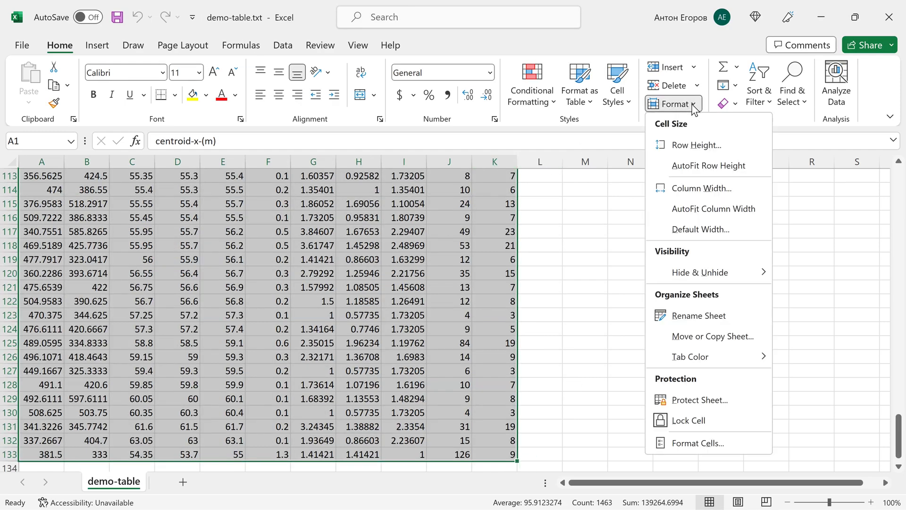
pyautogui.click(713, 208)
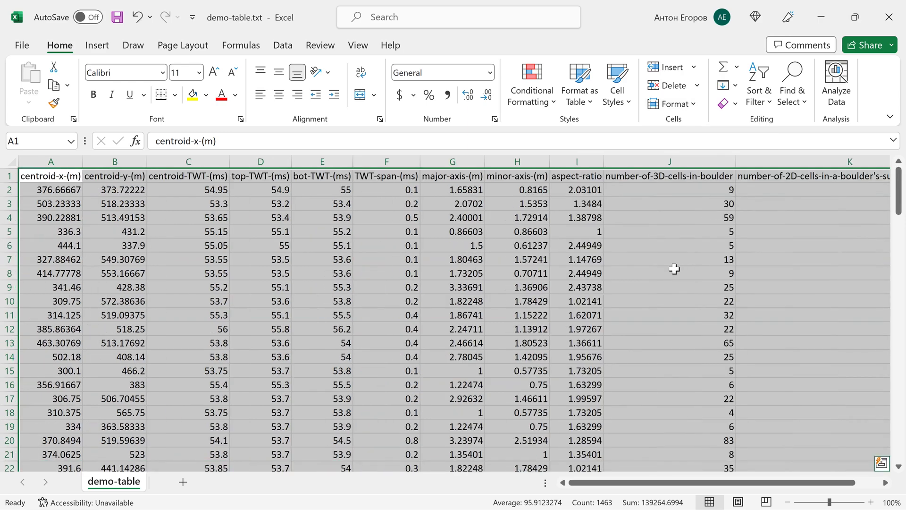
pyautogui.click(386, 245)
# - Check the auto-fitted data down to the last row, row 133
pyautogui.scroll(-18, 163, 238)
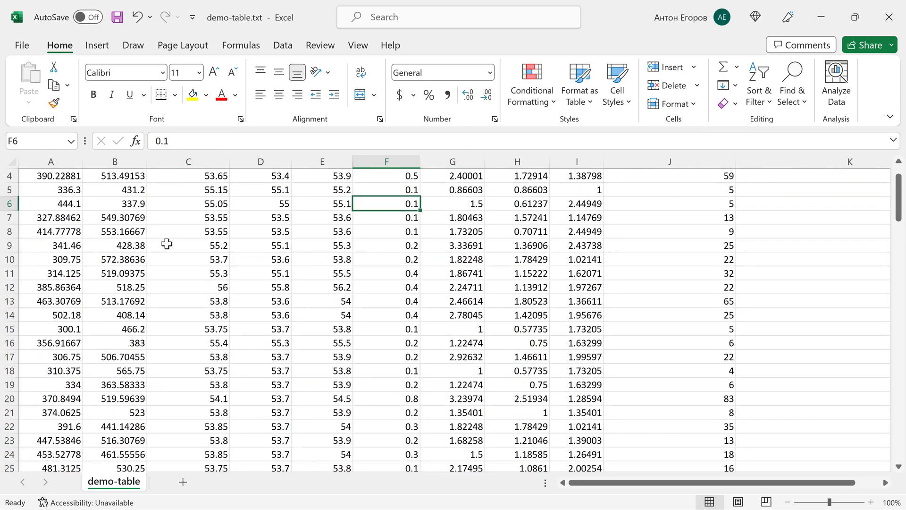
pyautogui.scroll(-20, 159, 240)
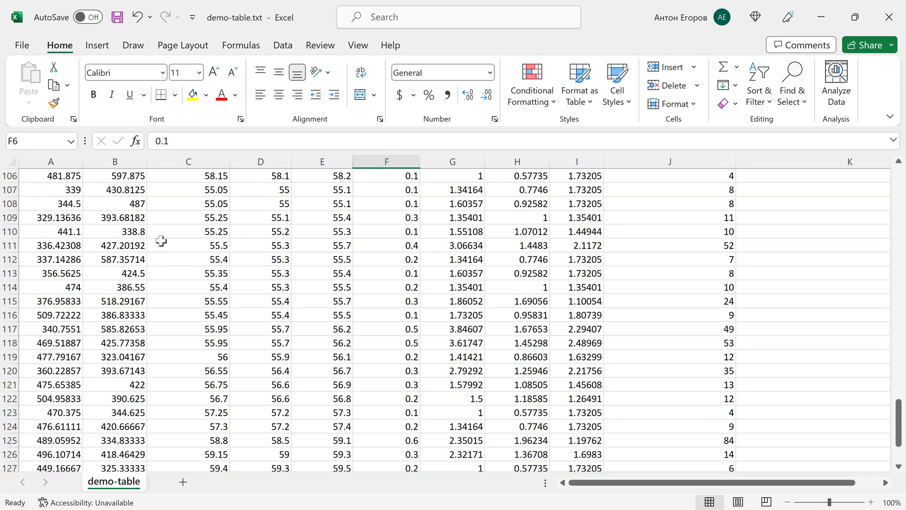
pyautogui.click(59, 263)
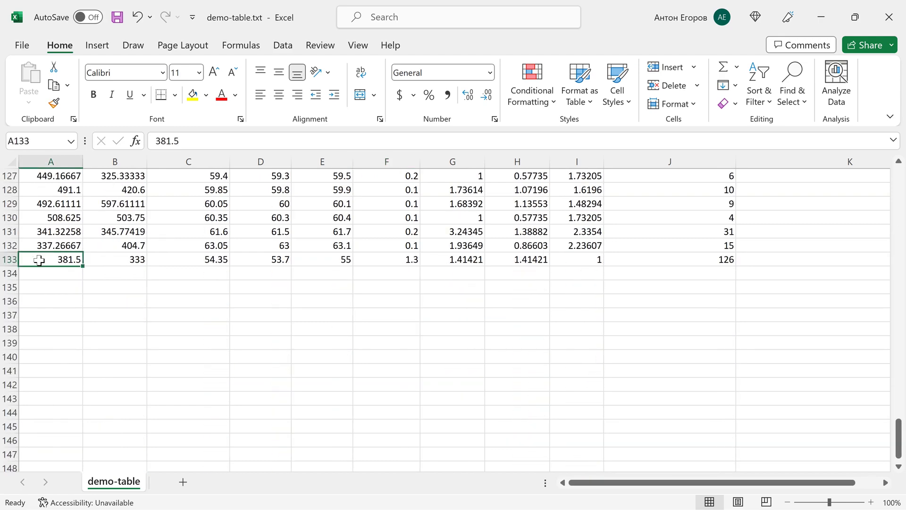
pyautogui.scroll(2, 58, 259)
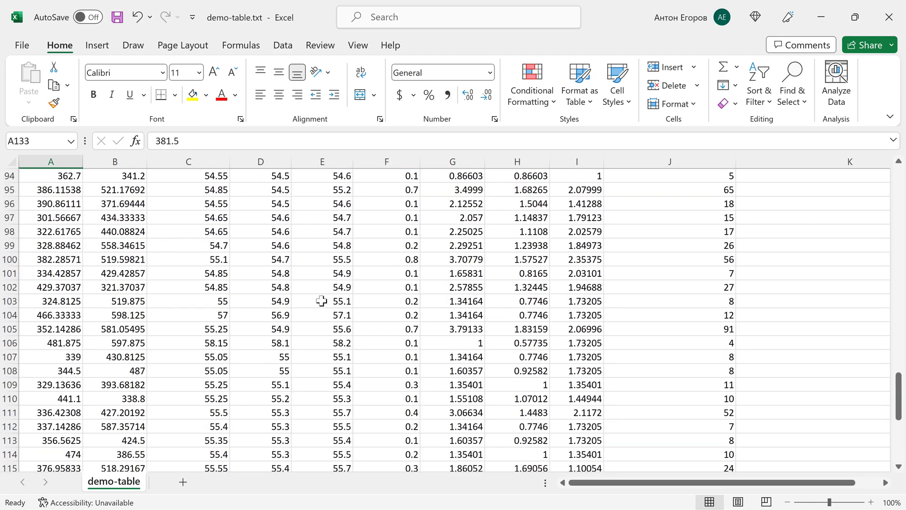
pyautogui.scroll(20, 585, 254)
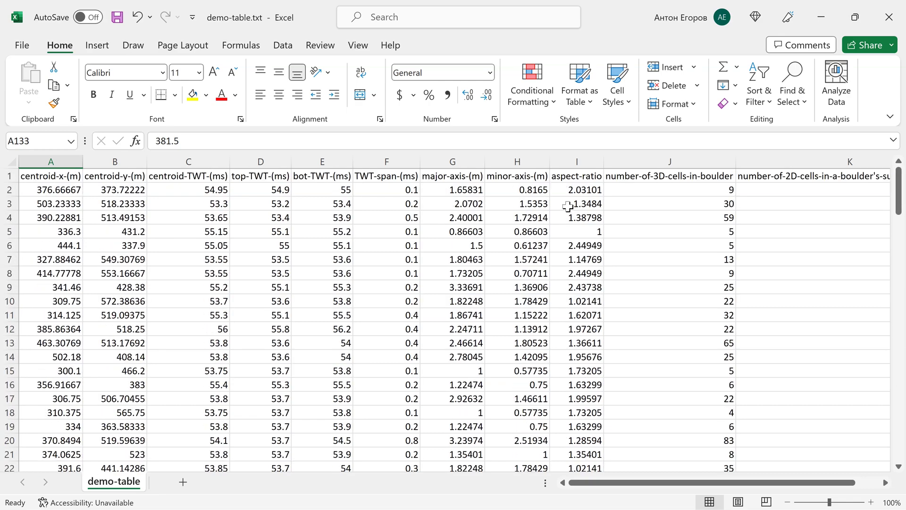